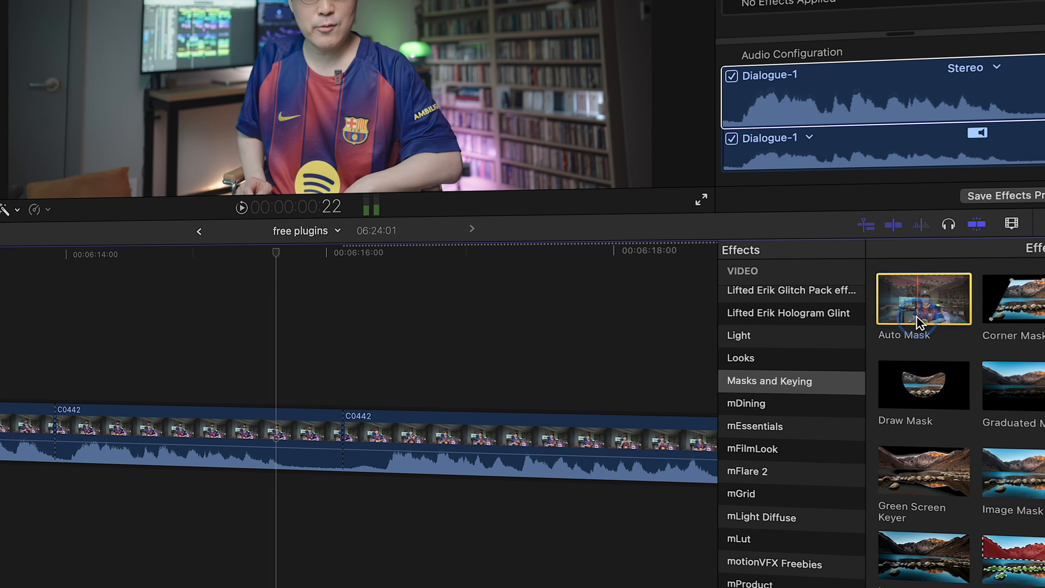
Add an Auto Mask to the C0442 clip of the seated man in the free plugins project.
left_click(888, 317)
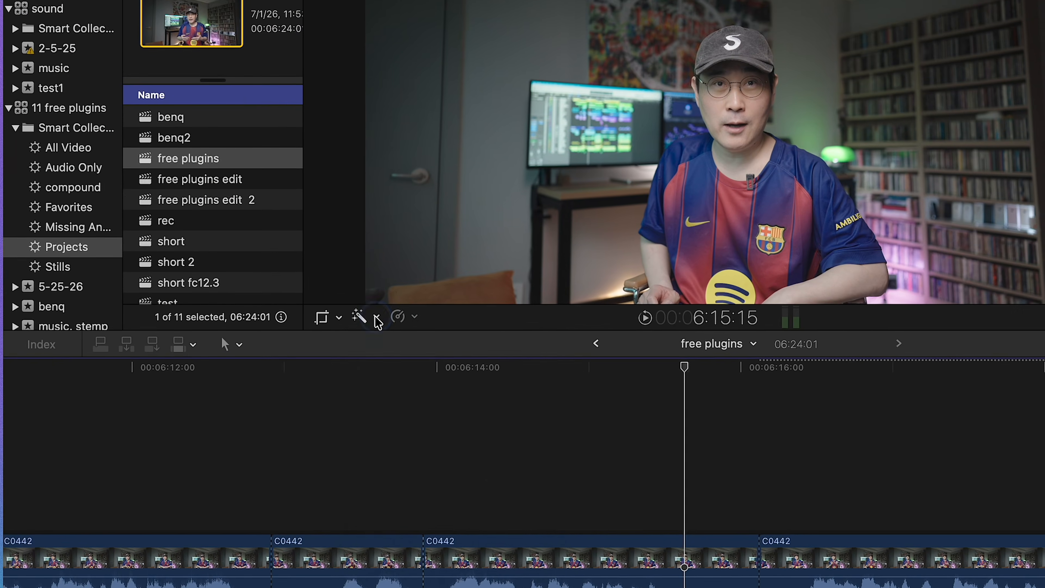
left_click(353, 314)
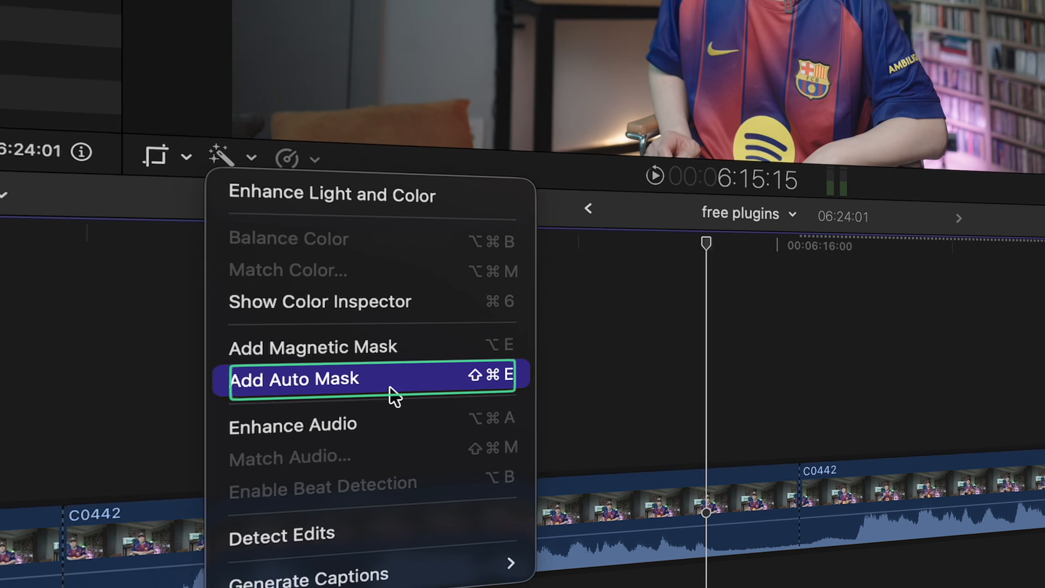
left_click(398, 368)
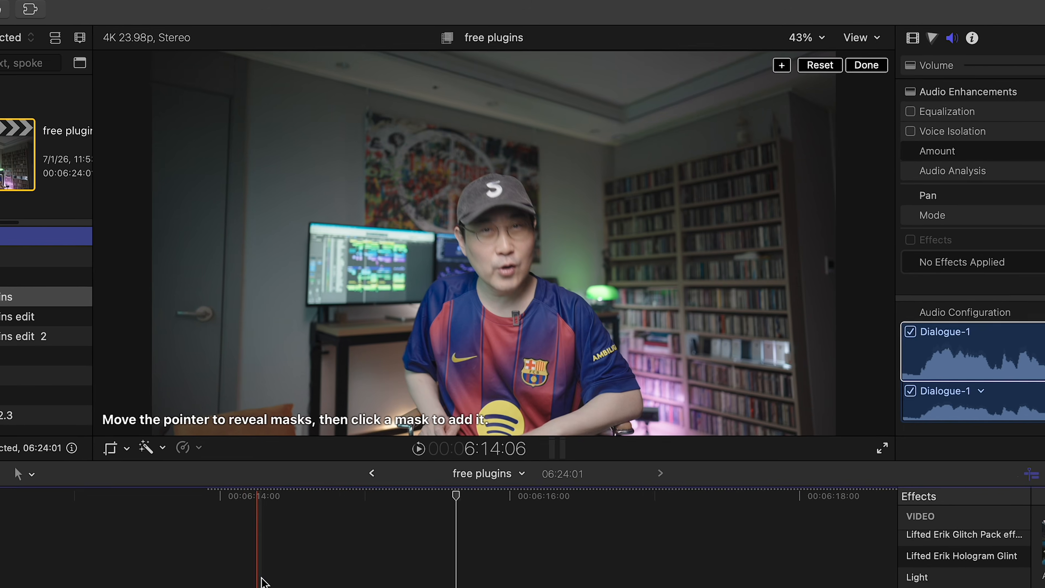
Choose the Clothing mask from the masks detected on the current frame and add it to the clip.
mouse_move(541, 240)
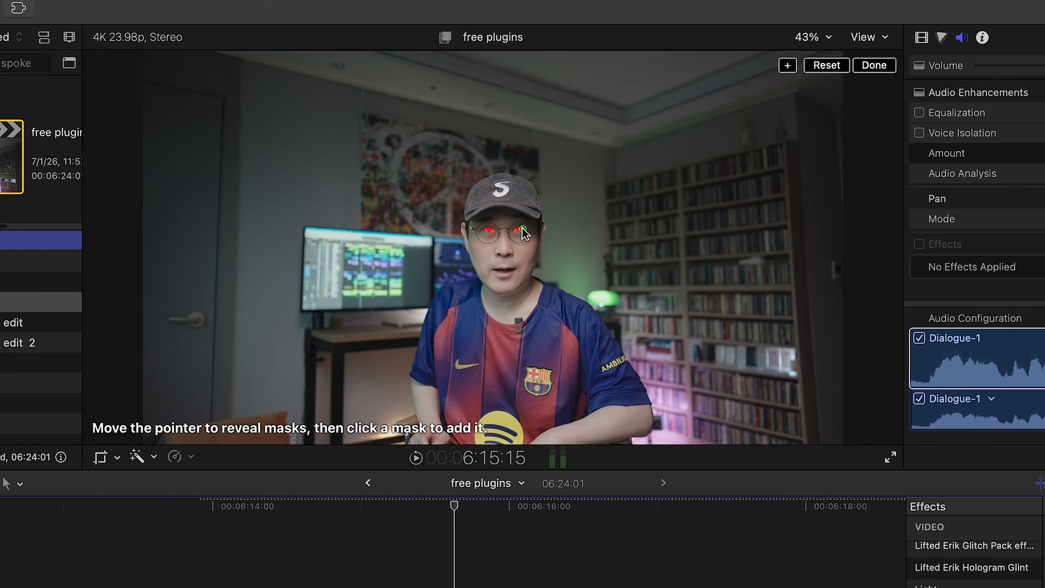
left_click(564, 358)
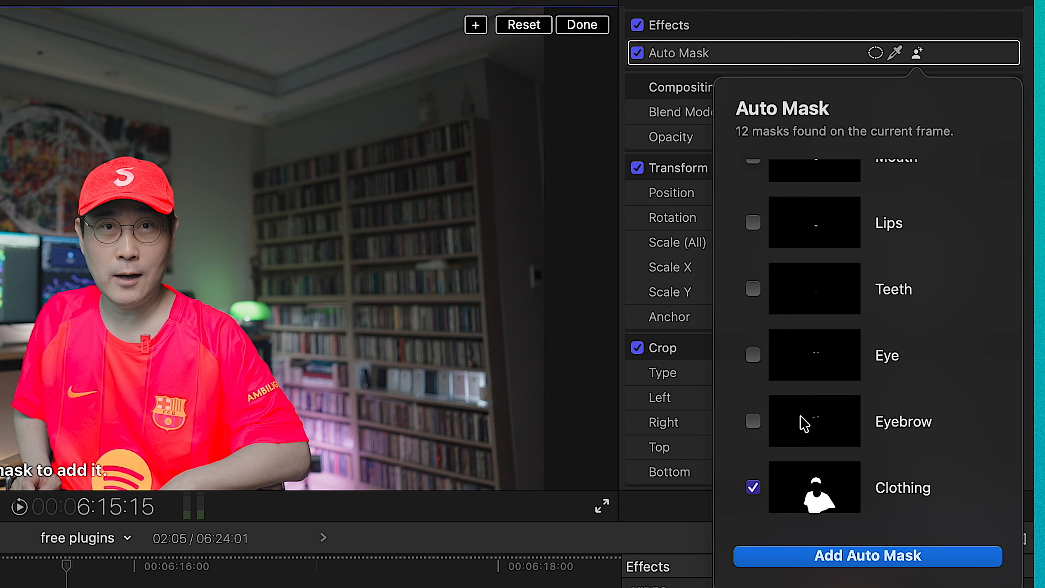
scroll(804, 424, "up", 10)
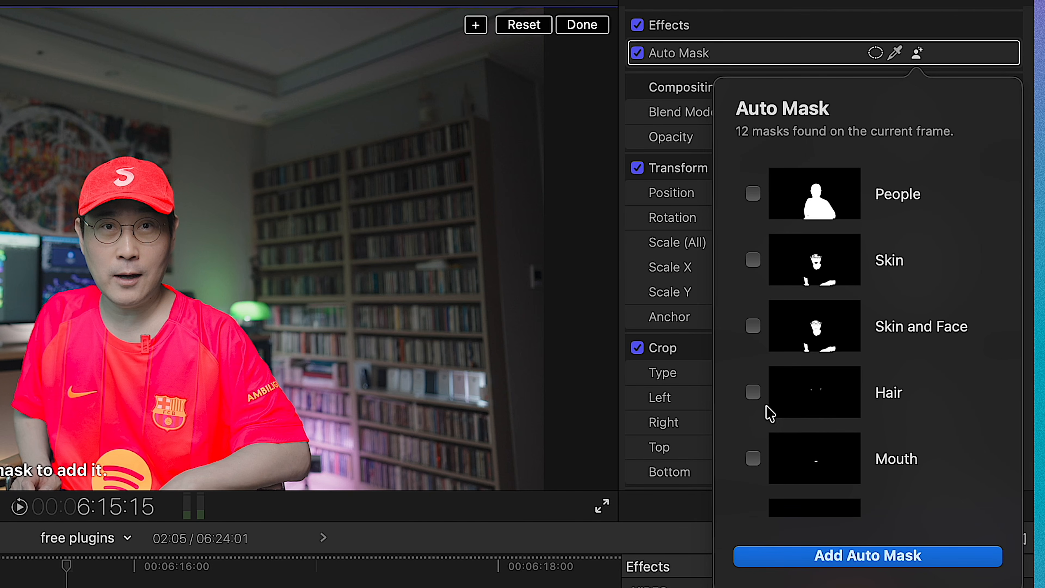
scroll(758, 329, "down", 10)
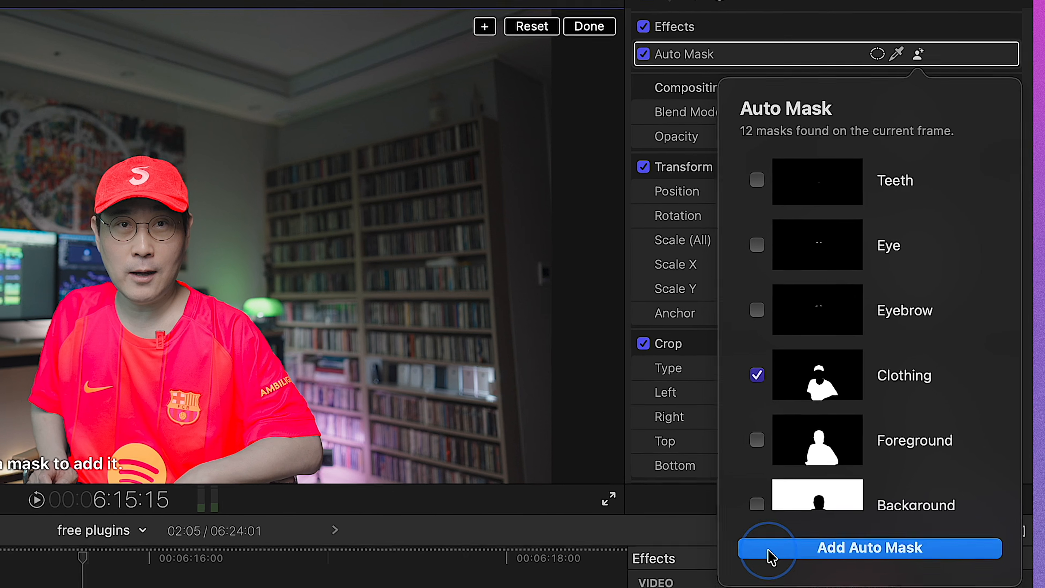
left_click(764, 560)
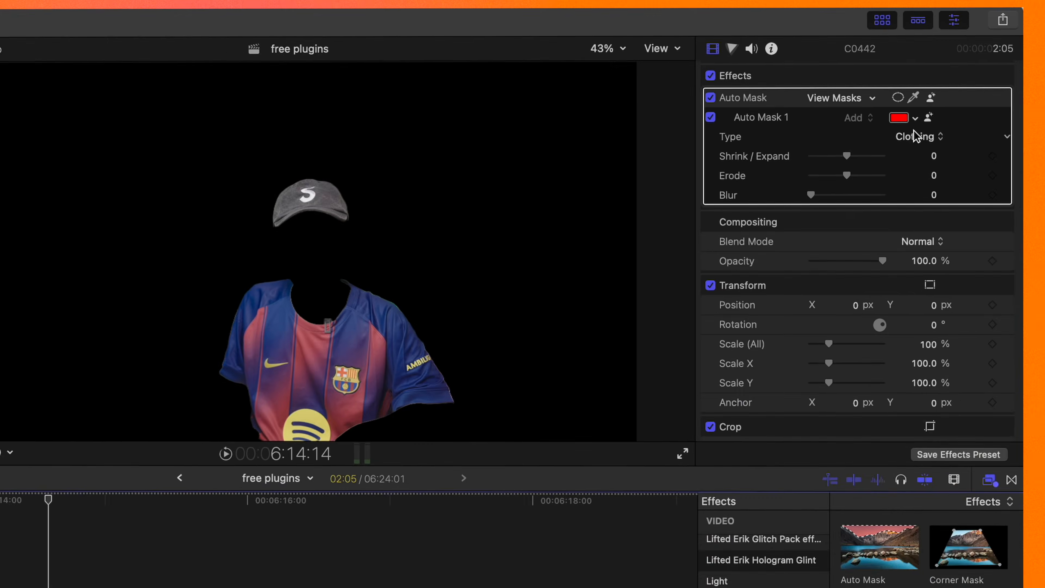
Choose Skin, Skin and Face, and Hair as further masks for the clip's existing Auto Mask.
left_click(909, 103)
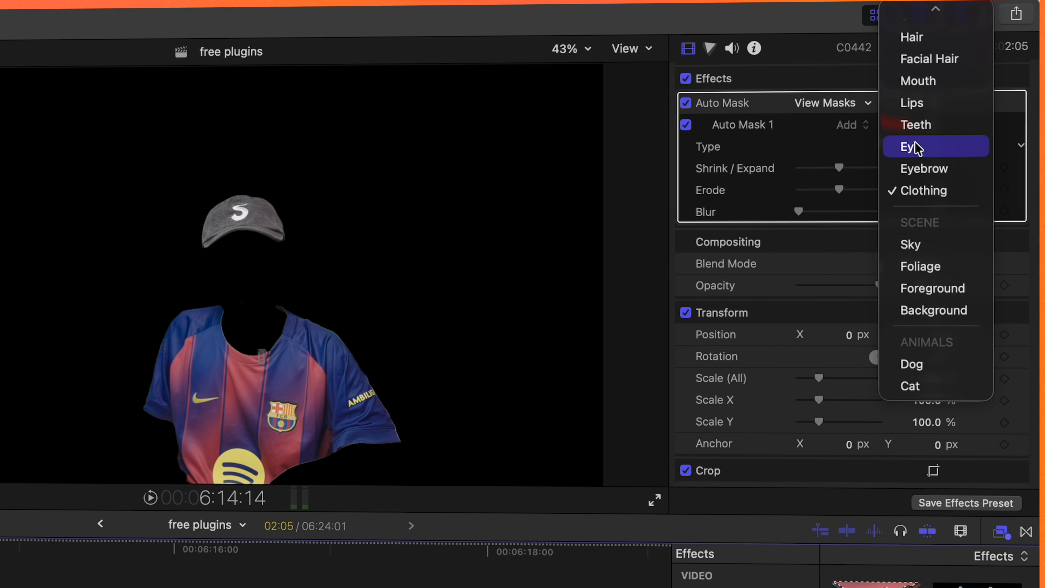
left_click(963, 78)
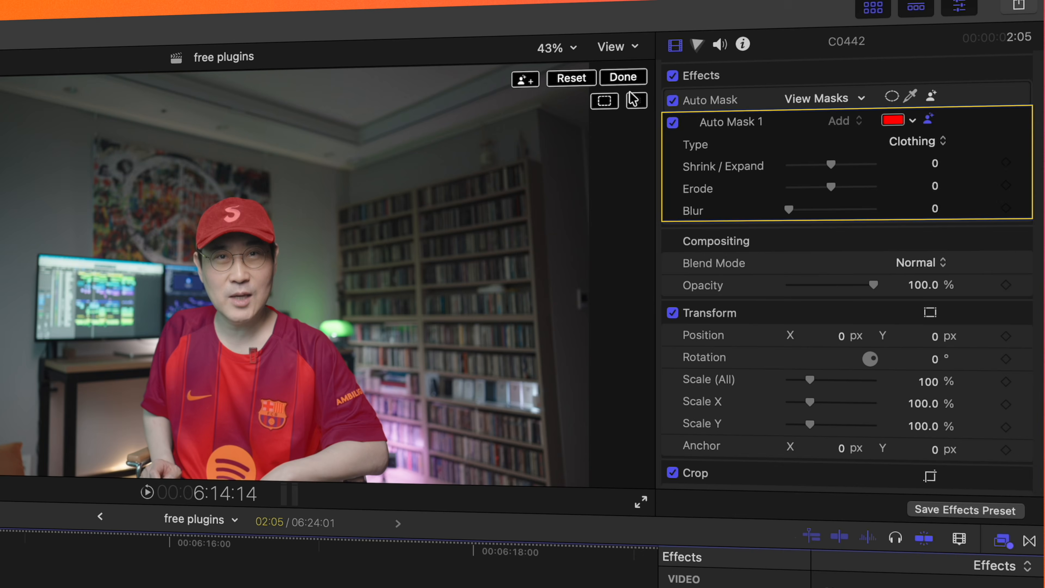
left_click(526, 80)
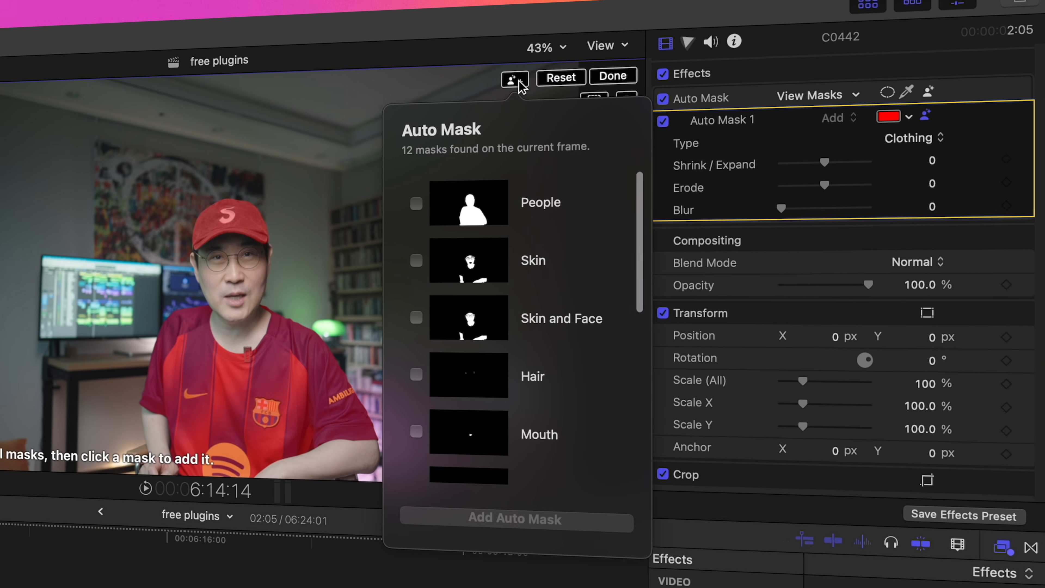
left_click(413, 260)
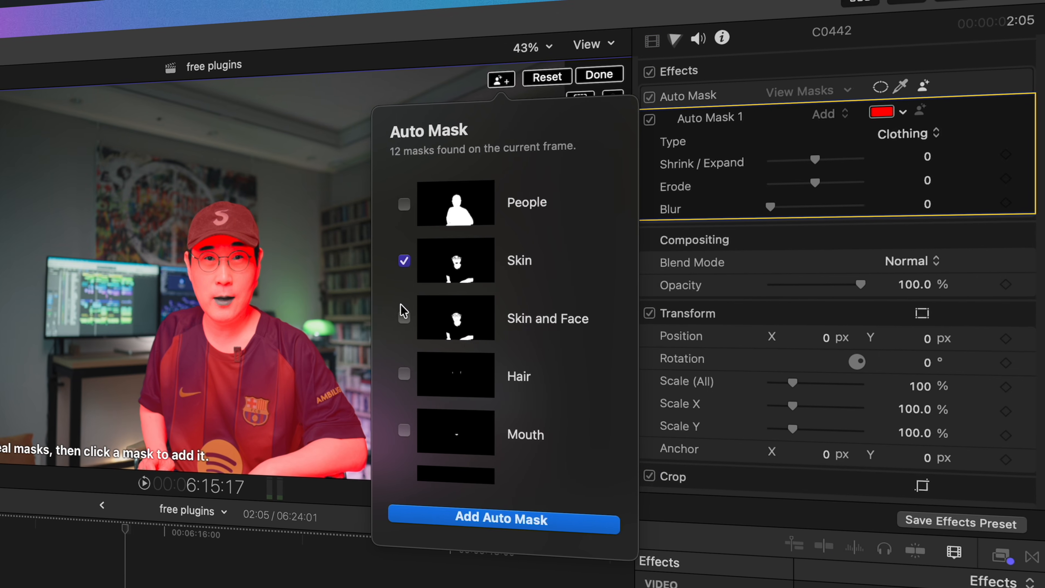
left_click(401, 318)
left_click(401, 373)
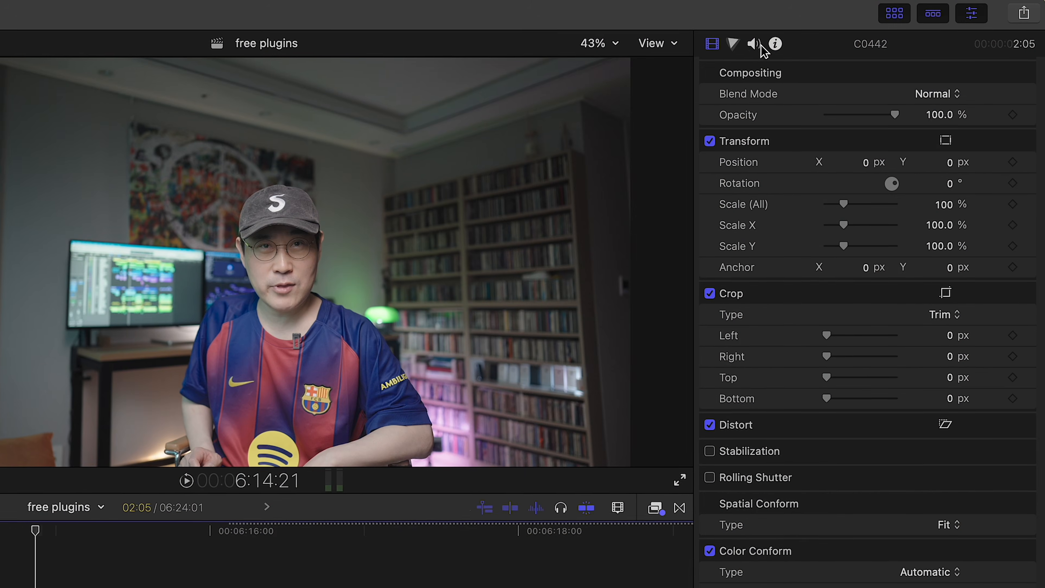
Add a Color Wheels correction to the unmasked C0442 clip.
left_click(733, 44)
left_click(796, 73)
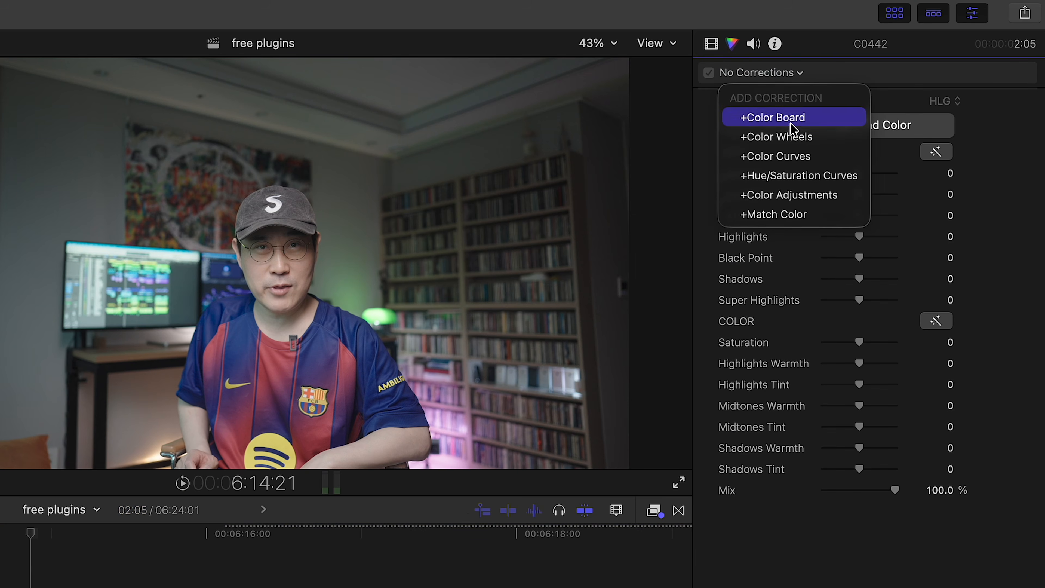
left_click(793, 138)
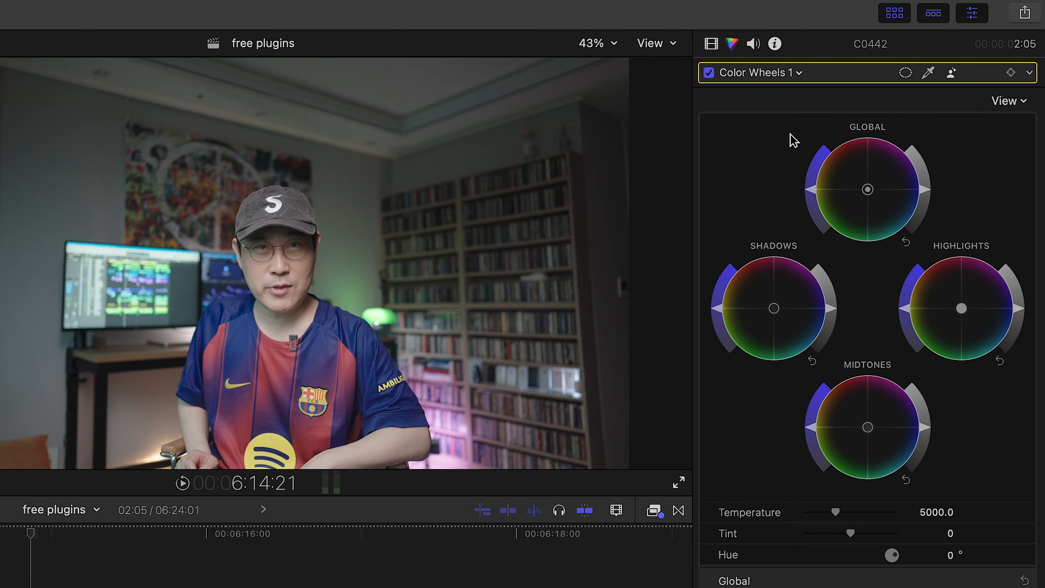
Limit the Color Wheels correction to the man's lips with an Auto Mask.
left_click(951, 76)
left_click(931, 129)
scroll(857, 286, "down", 5)
left_click(808, 307)
left_click(835, 503)
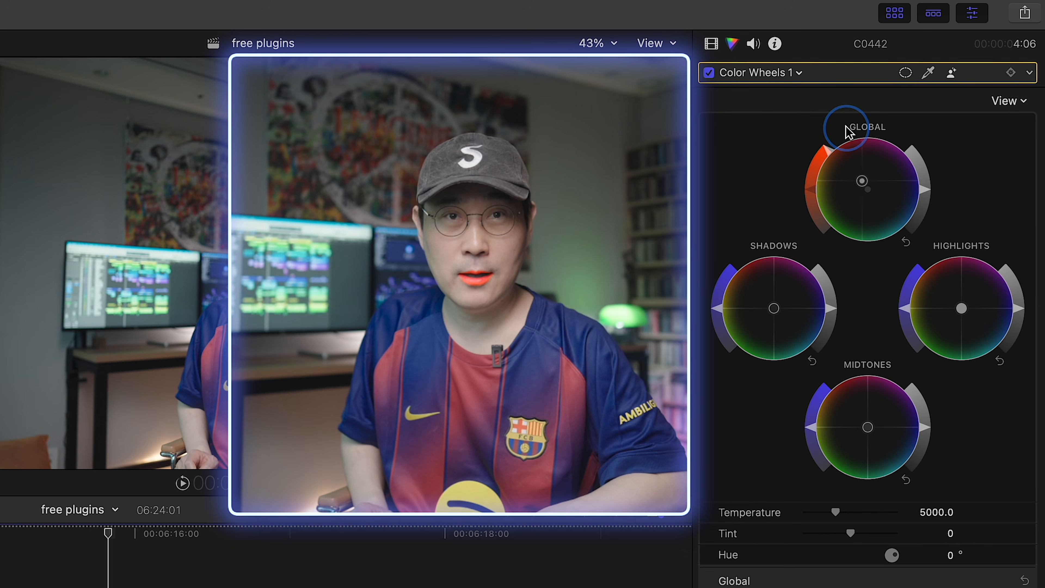
Add a second Color Wheels correction to the same clip and apply an Auto Mask to it.
left_click(794, 73)
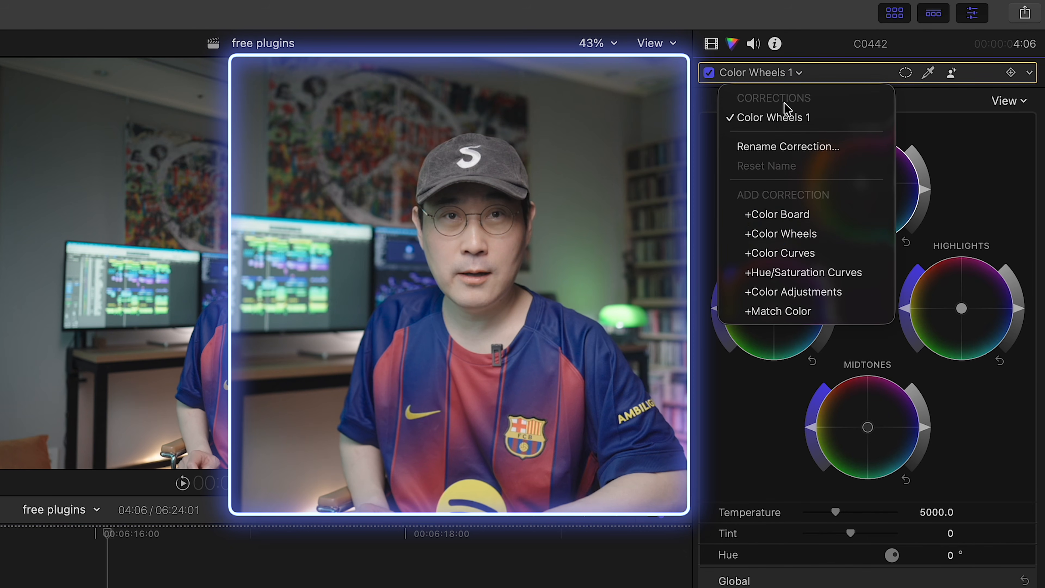
left_click(771, 233)
left_click(952, 73)
left_click(899, 133)
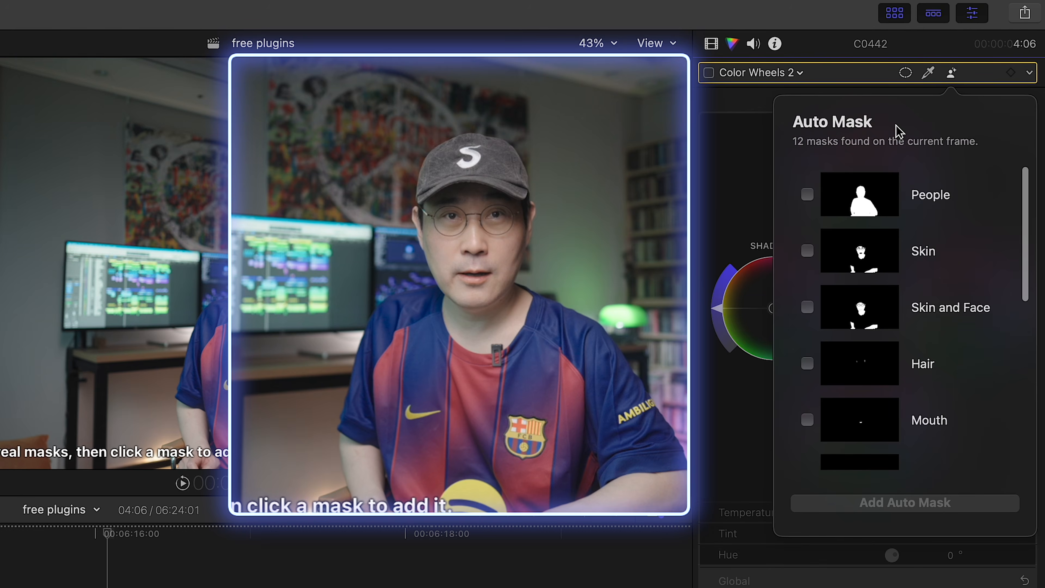
left_click(864, 503)
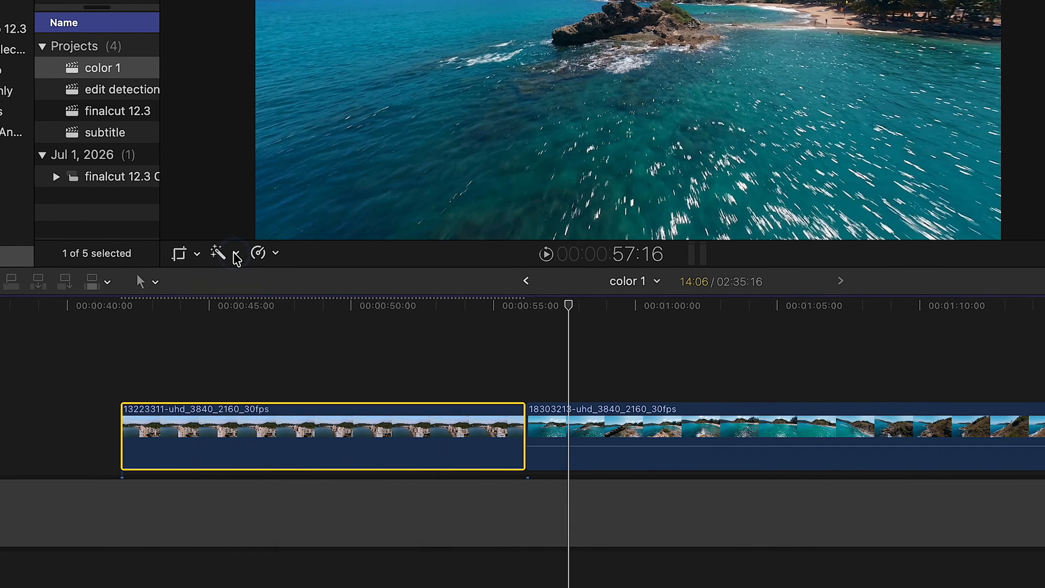
Match the color of the coastal city clip to a frame of the 18303213-uhd_3840_2160_30fps clip, and compare it with the match off and on.
left_click(200, 312)
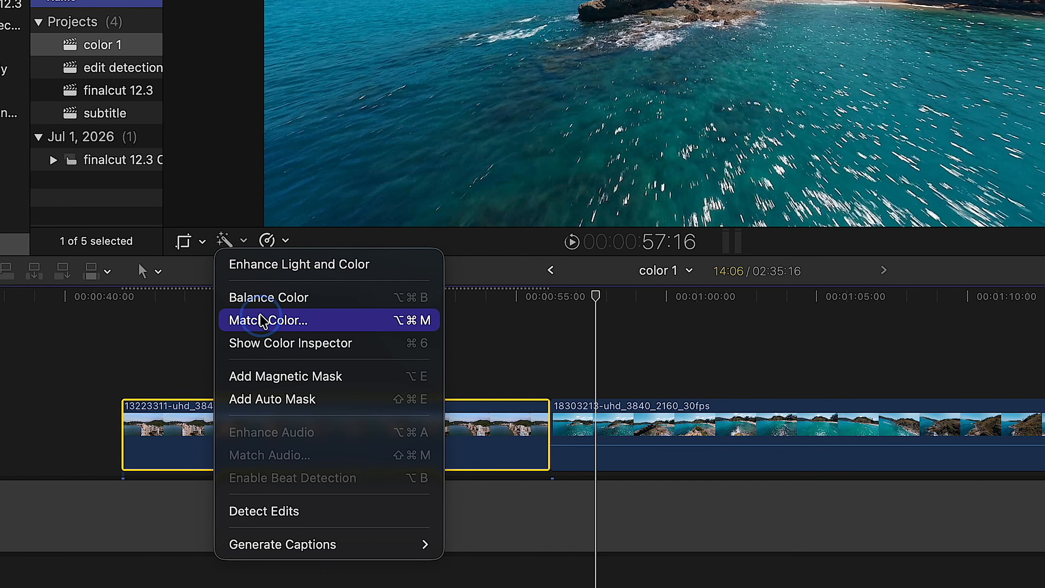
left_click(261, 316)
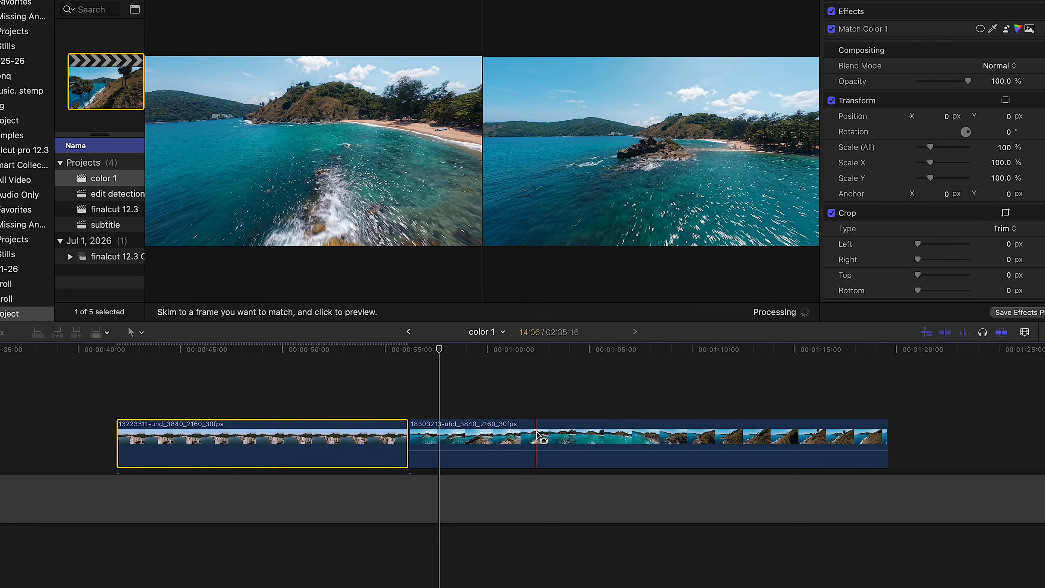
left_click(774, 313)
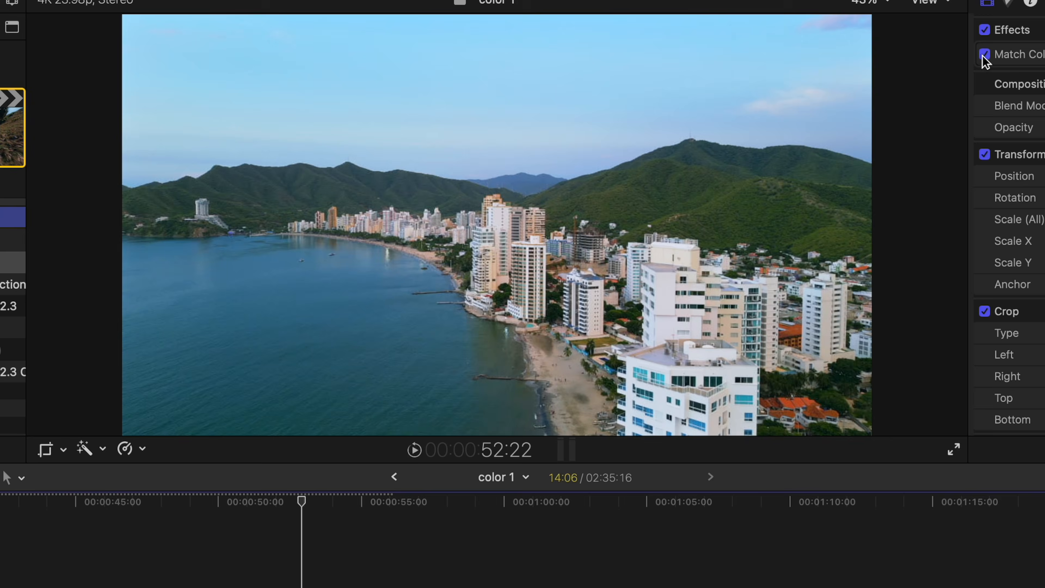
left_click(985, 55)
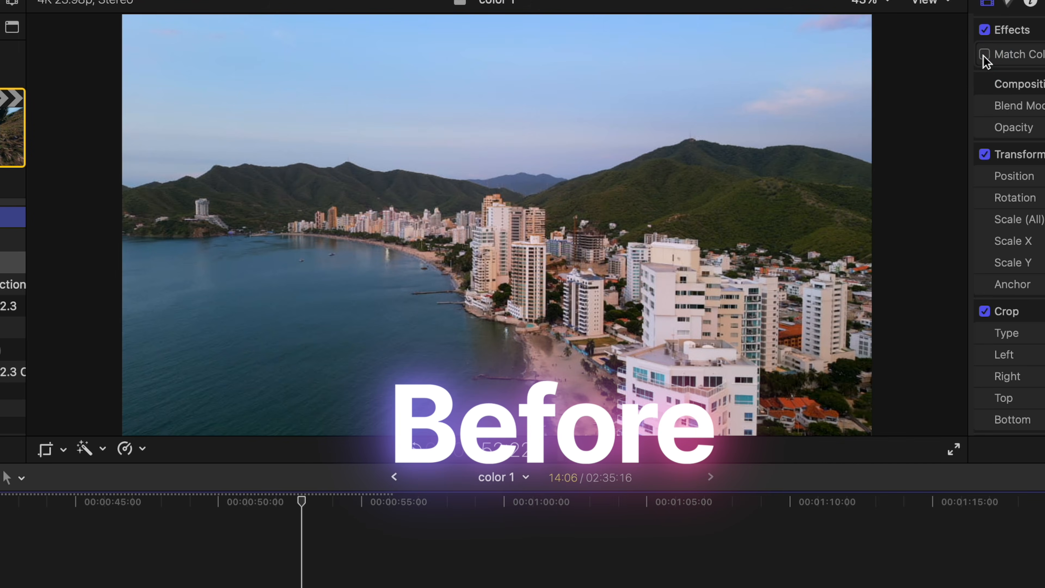
left_click(985, 55)
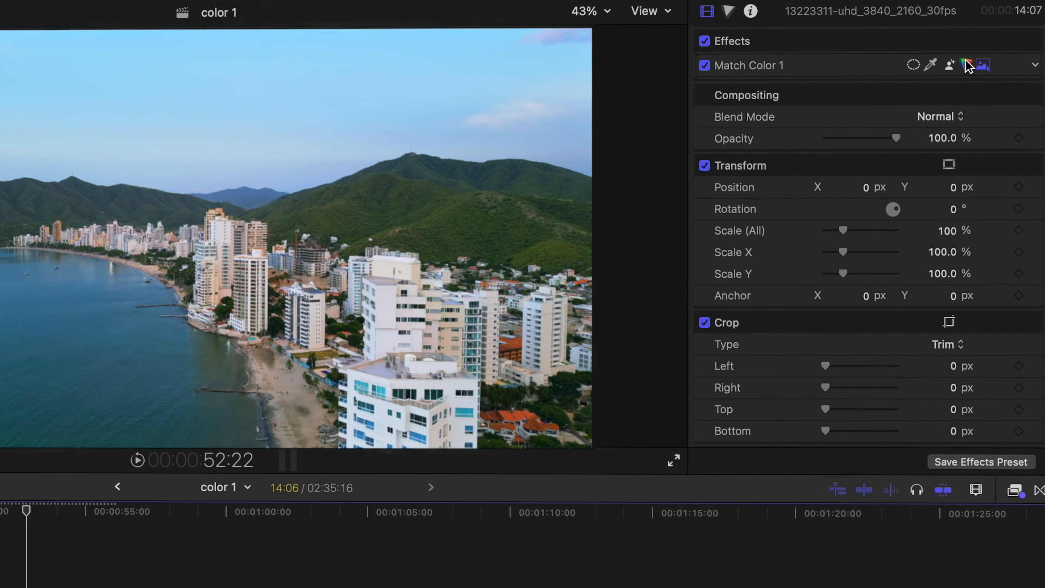
Fine-tune the light and color settings of the city clip's Match Color correction, raising its saturation.
left_click(927, 76)
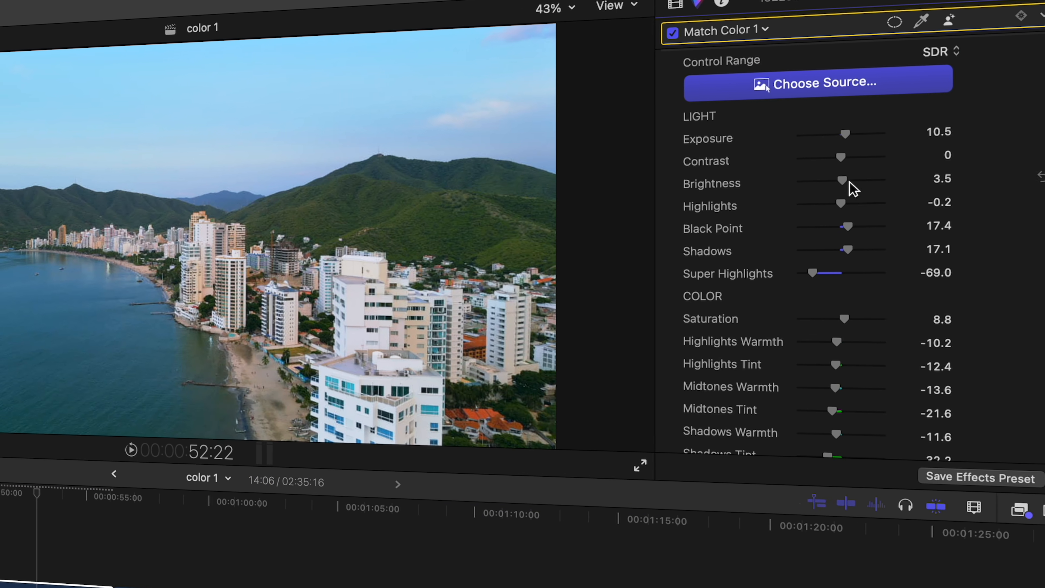
left_click(849, 203)
left_click(843, 180)
left_click(842, 319)
left_click_drag(837, 325, 852, 320)
left_click(828, 368)
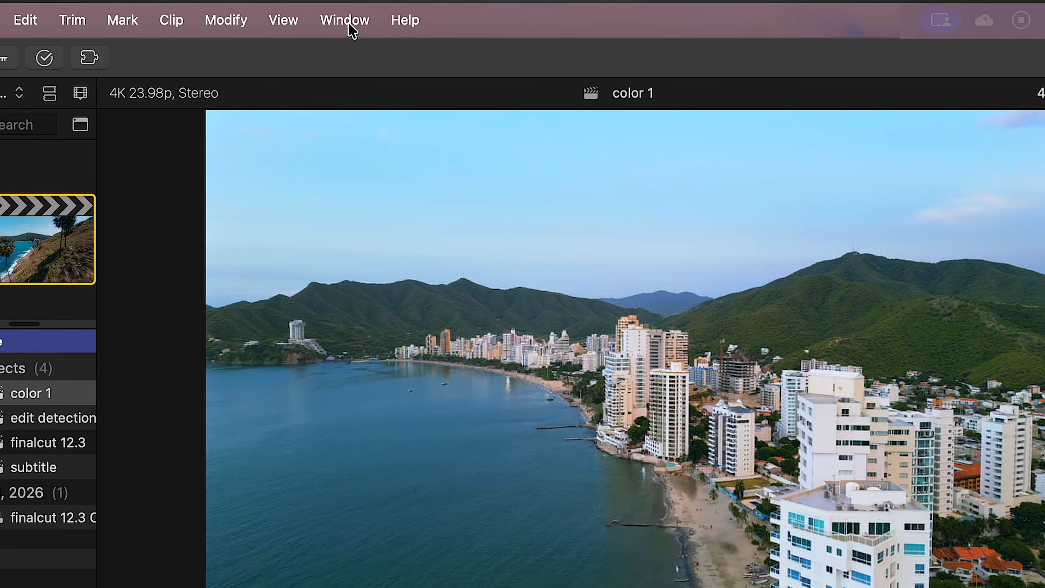
Show the Comparison Viewer in the workspace.
left_click(362, 28)
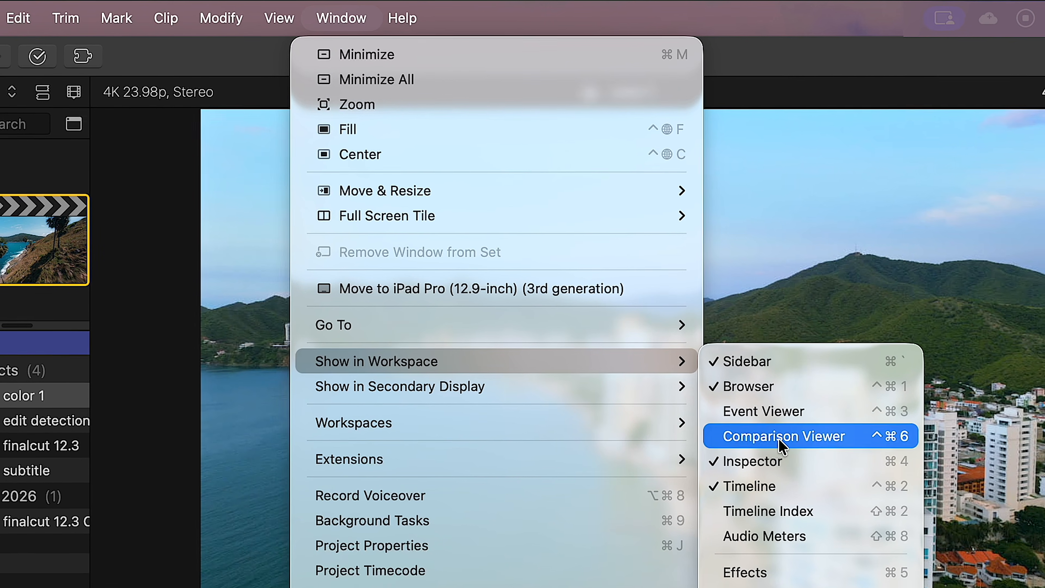
left_click(782, 438)
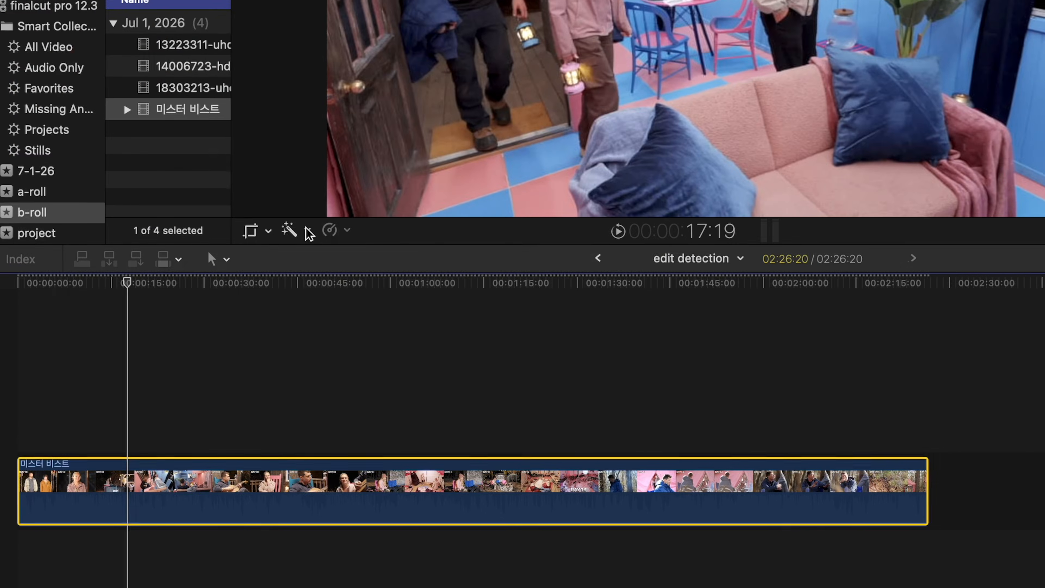
Detect the edits in the single long clip of the edit detection project.
left_click(309, 232)
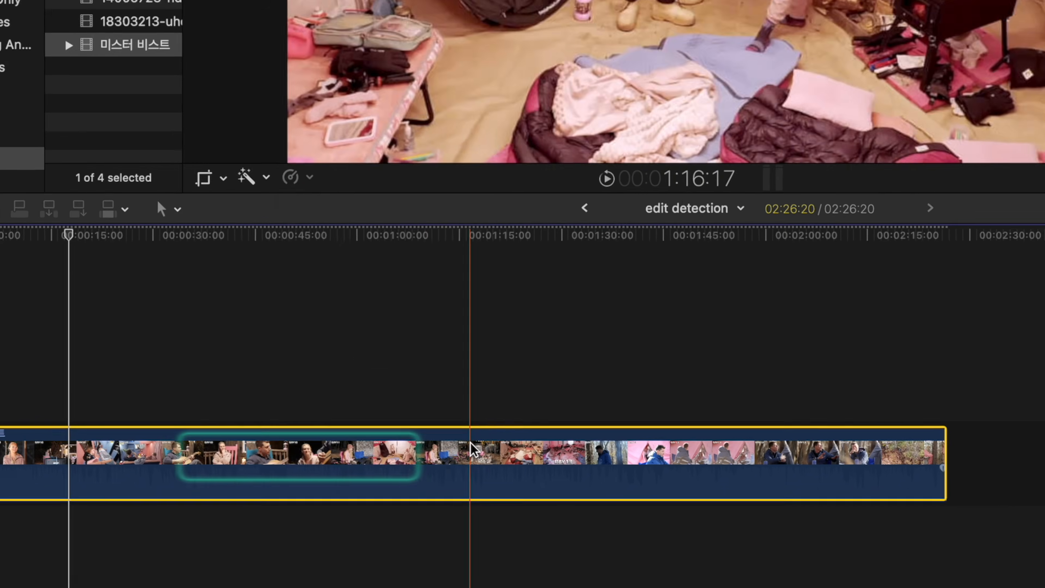
right_click(315, 455)
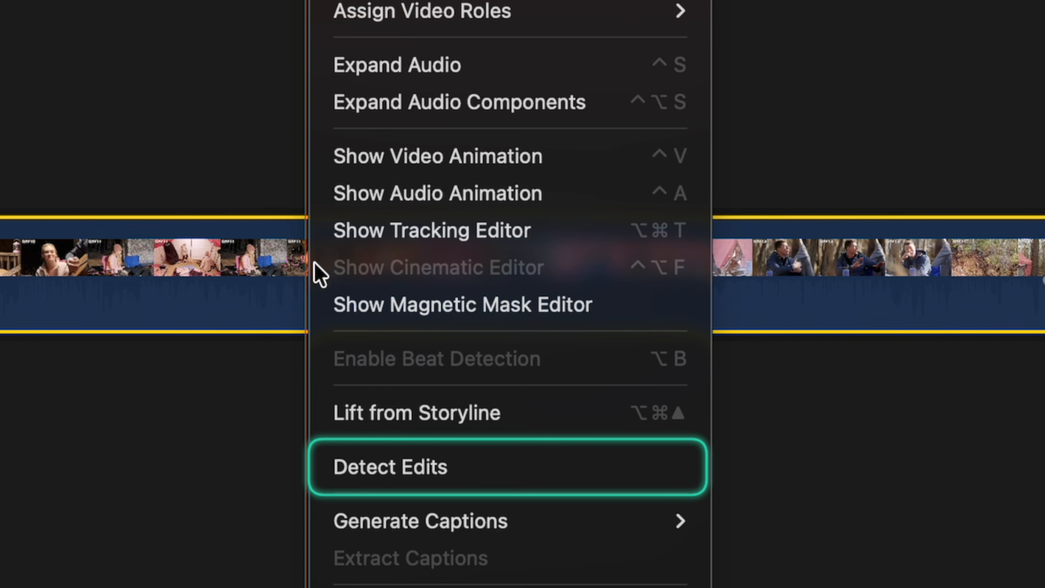
left_click(420, 467)
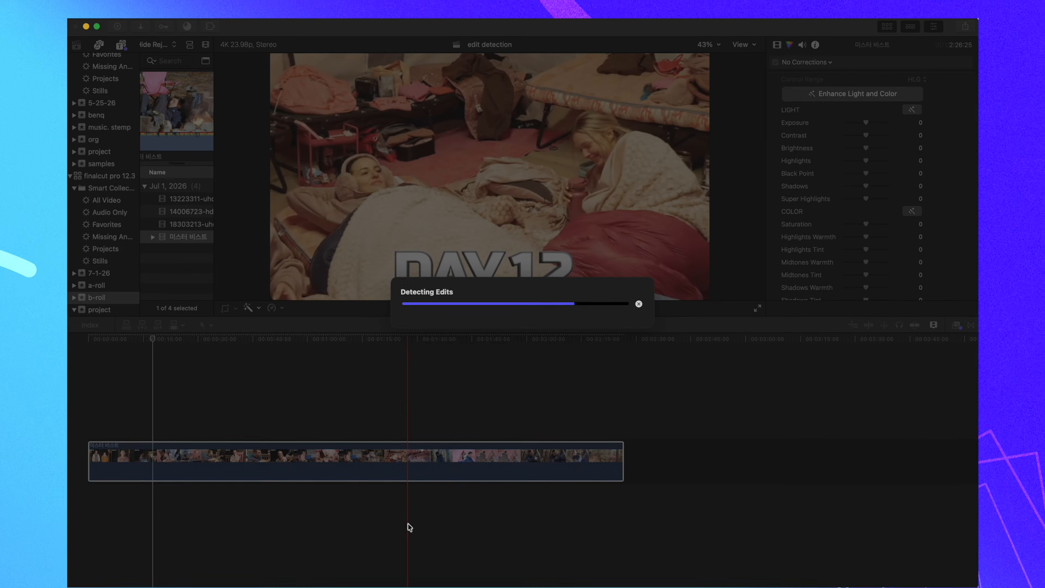
Examine the cut points of the split clip on a magnified timeline and play it back.
key("super+equal")
key("super+equal")
key("super+equal")
key("super+equal")
key("super+equal")
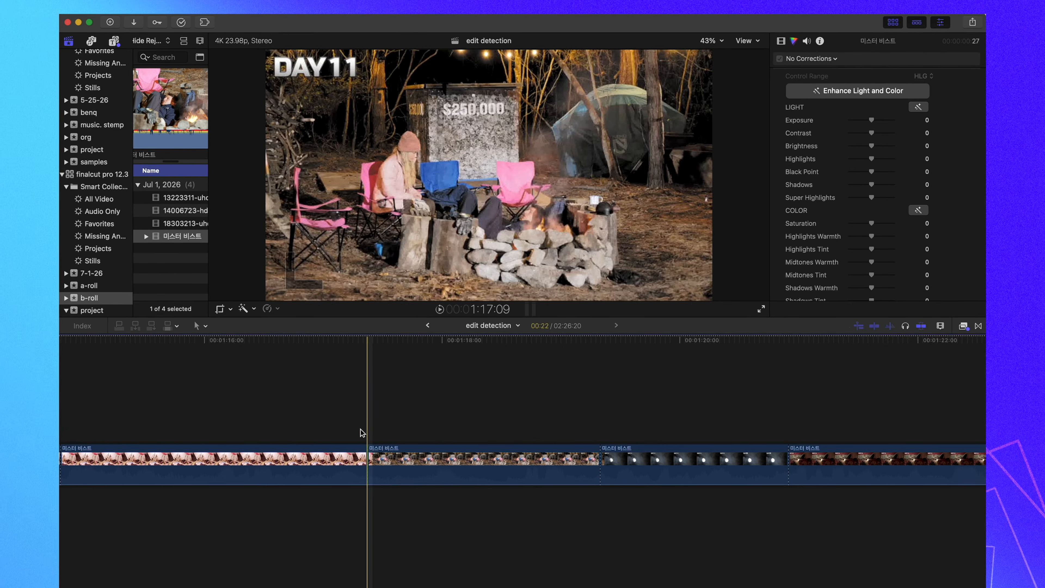
key("super+minus")
key("space")
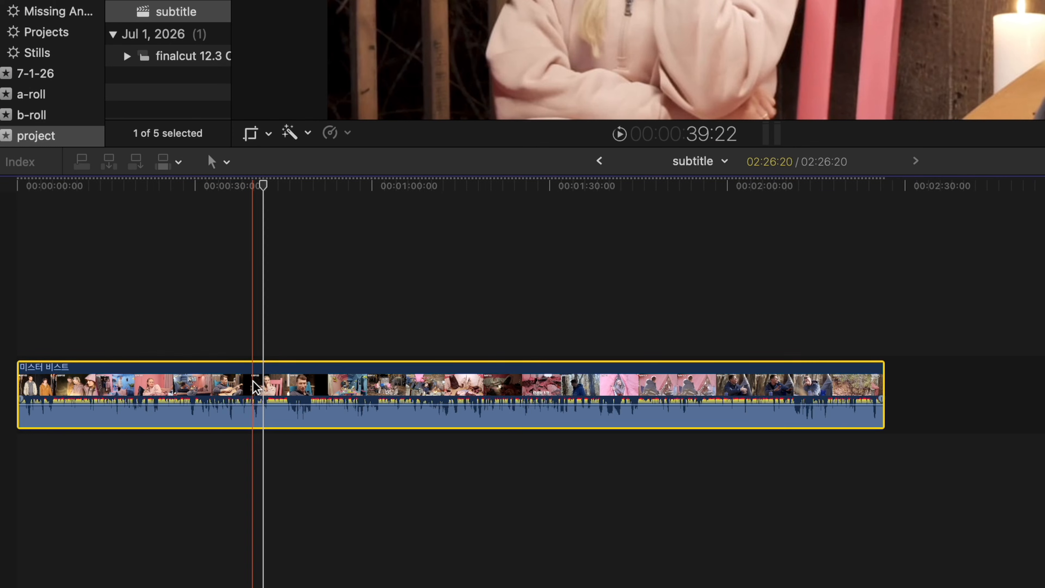
Generate captions for the full clip in the subtitle project.
left_click(307, 132)
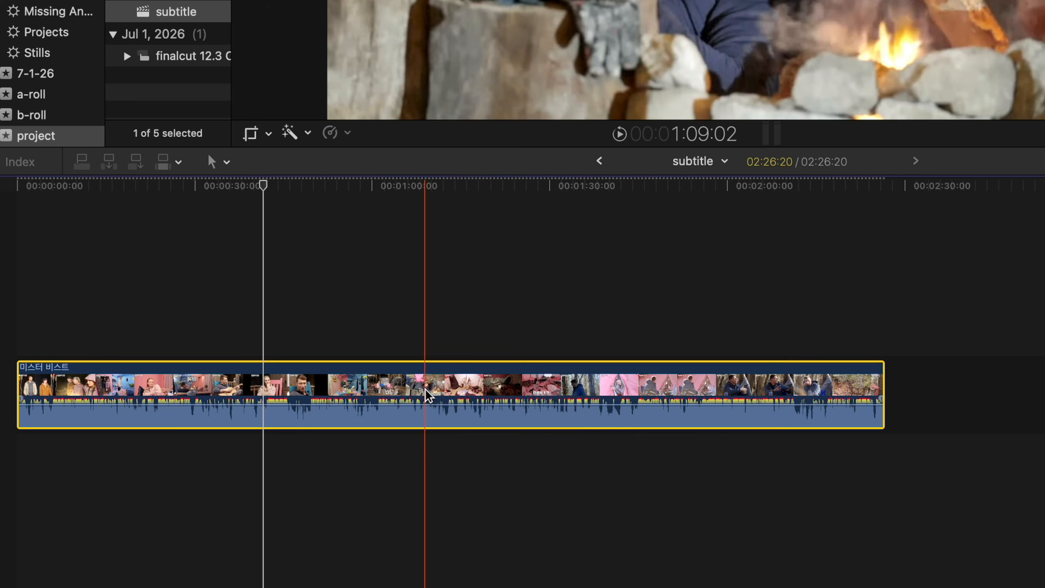
right_click(427, 396)
mouse_move(519, 544)
left_click(685, 560)
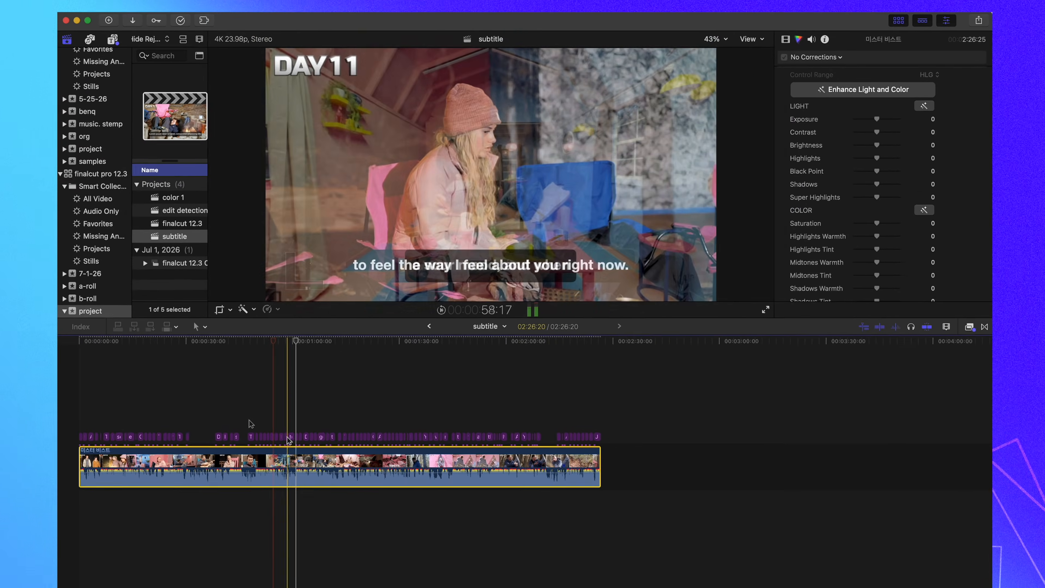
Select all the generated captions and try the Scale and Highlight animation styles before settling on Fill.
left_click(187, 544)
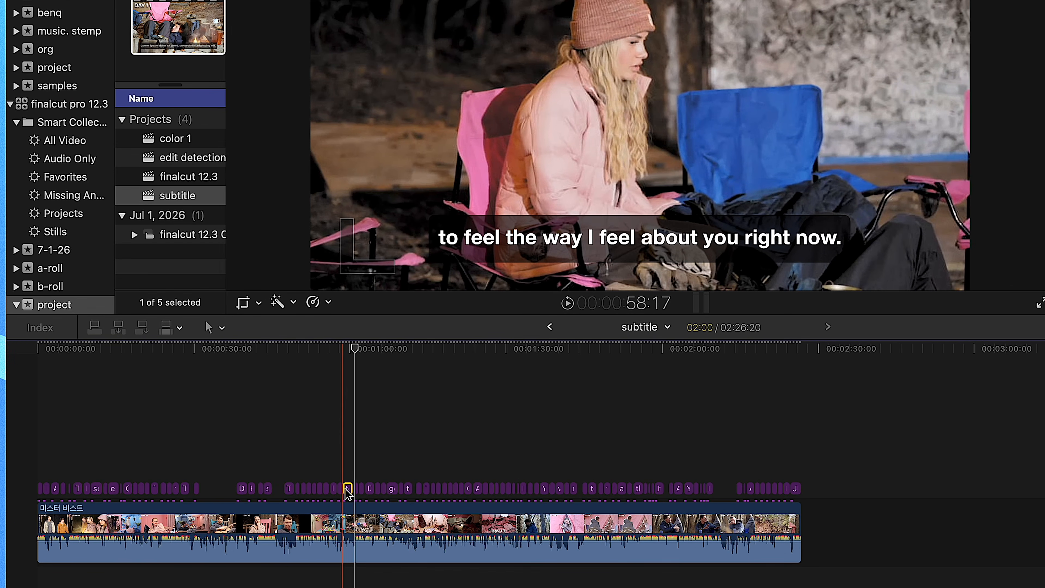
key("super+a")
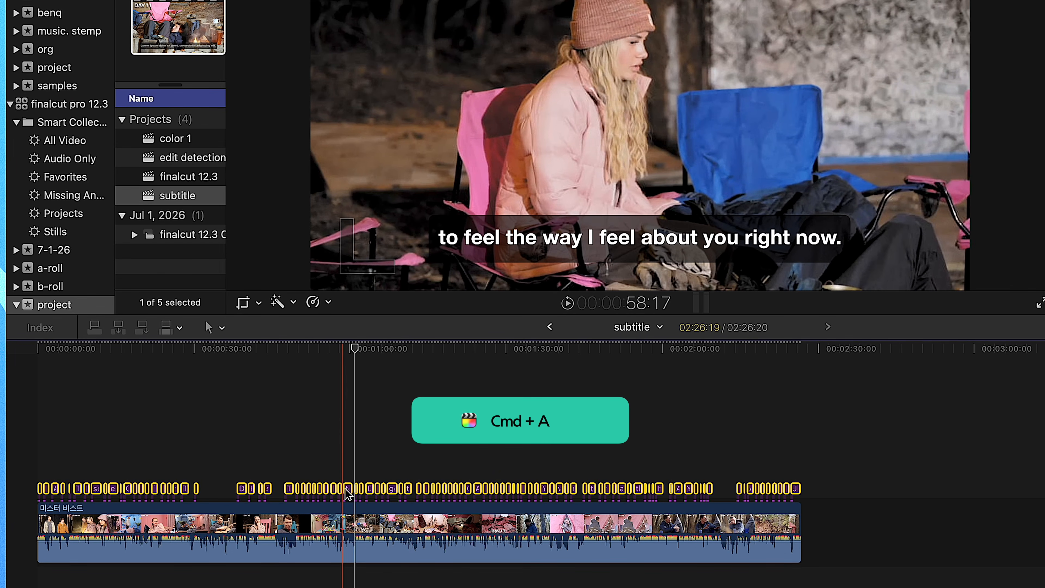
left_click(946, 90)
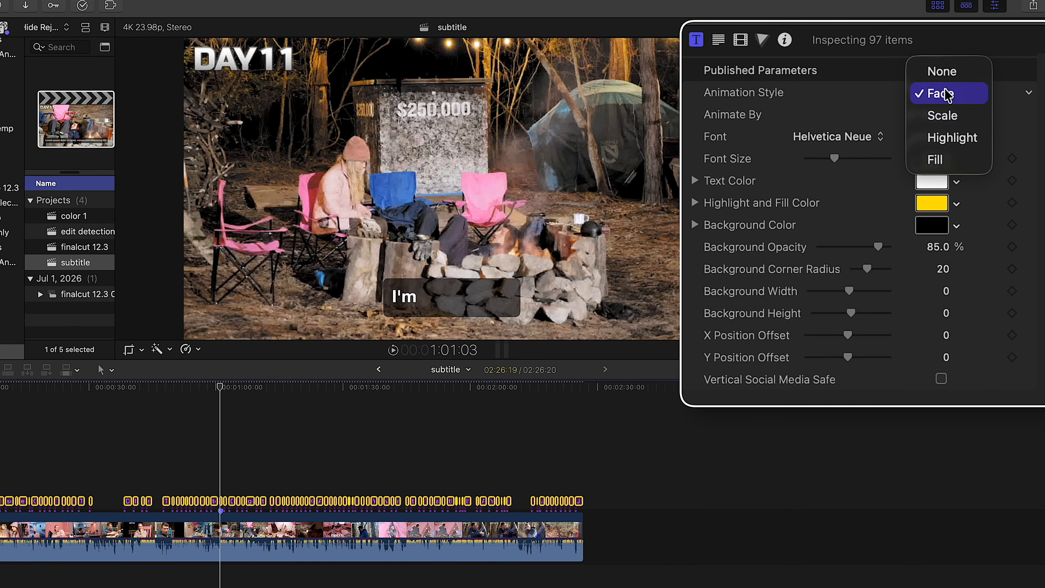
left_click(946, 116)
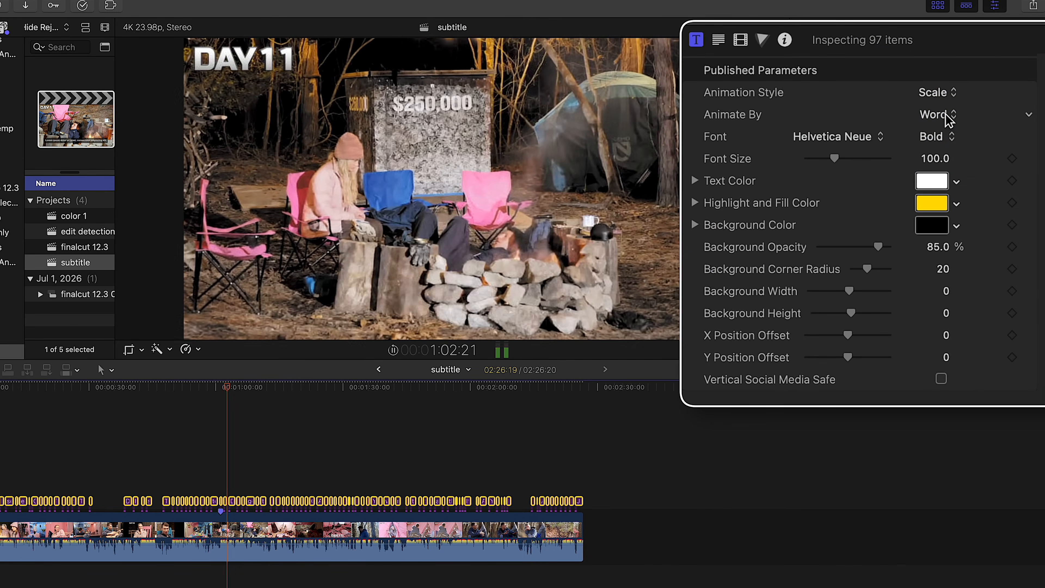
left_click(932, 94)
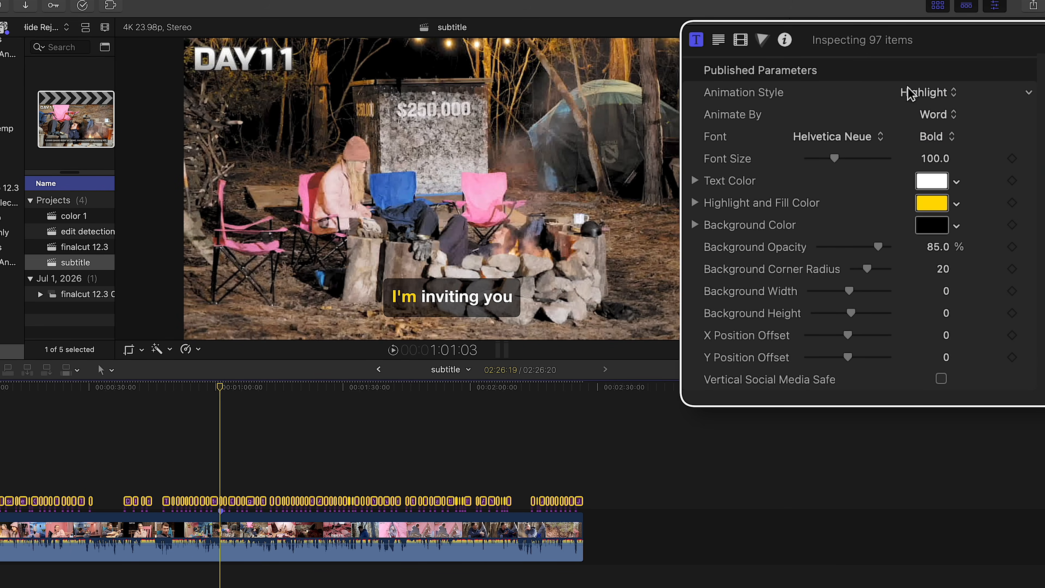
left_click(913, 115)
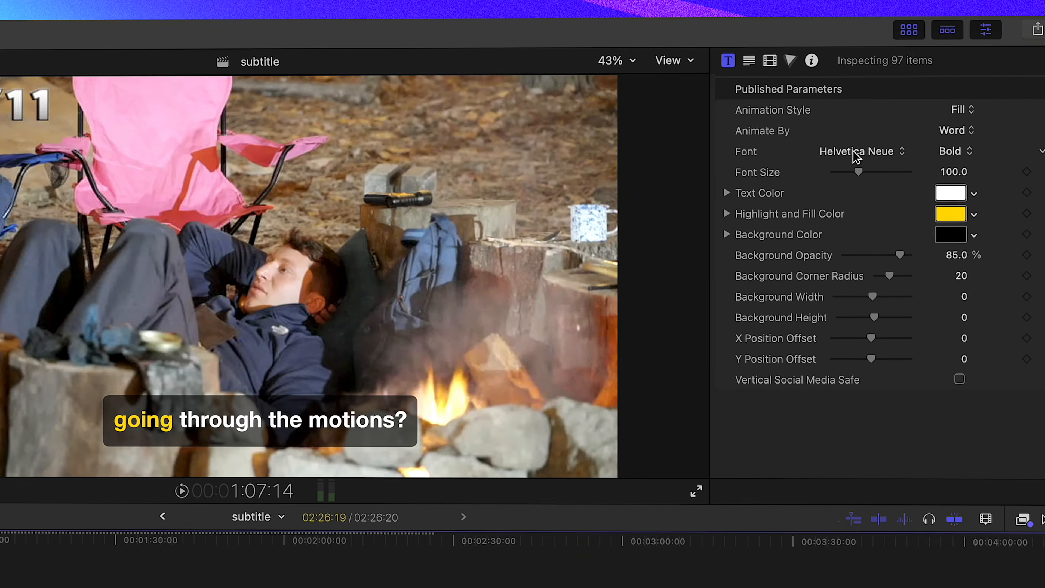
Set the captions' font to Impact at size 117 and their highlight and fill color to cyan.
left_click(853, 153)
mouse_move(858, 172)
left_mouse_down()
mouse_move(838, 173)
mouse_move(871, 172)
mouse_move(858, 173)
left_mouse_up()
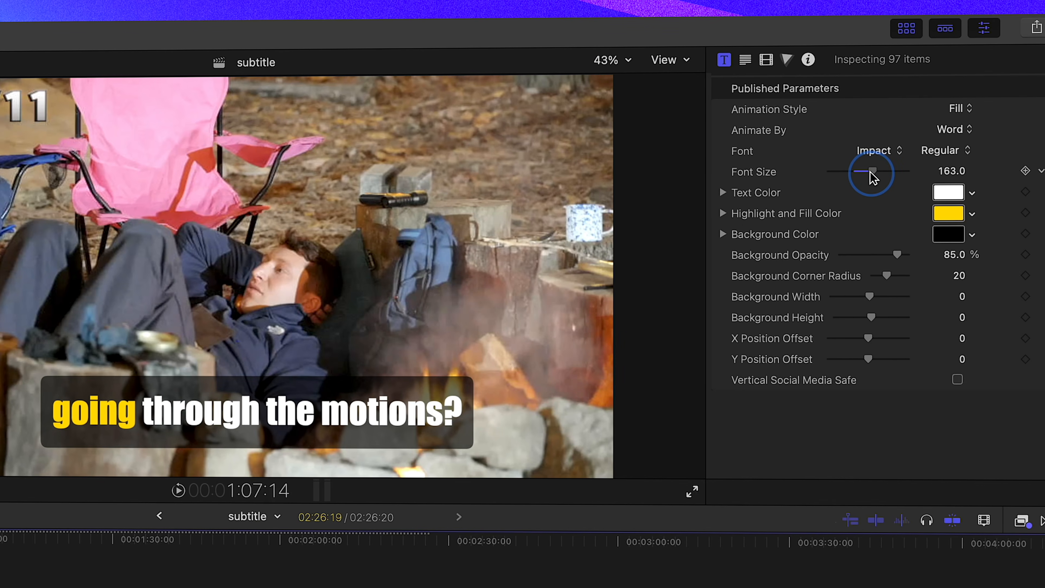
left_click(948, 214)
left_click(806, 492)
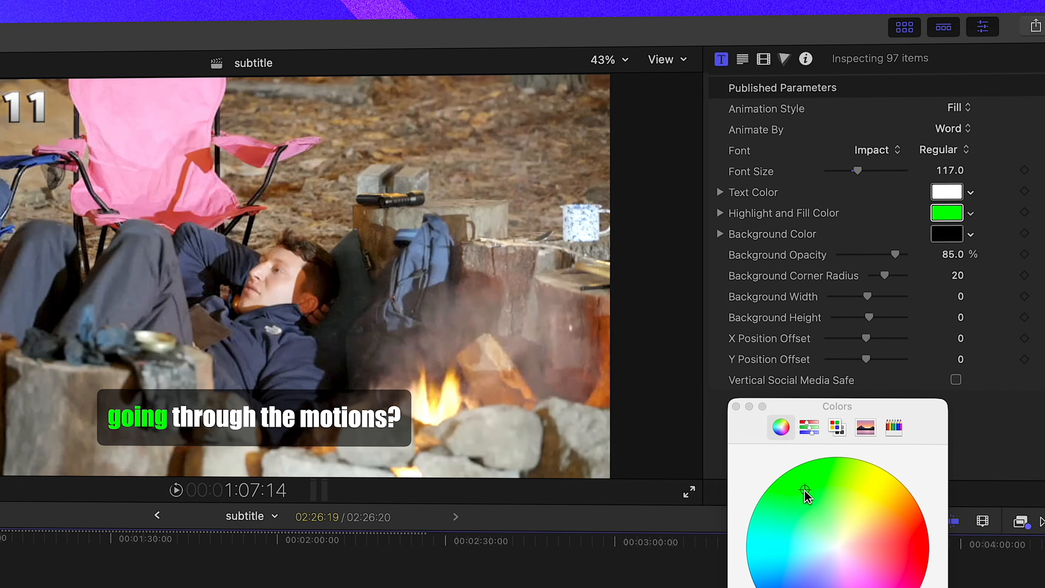
left_click(781, 549)
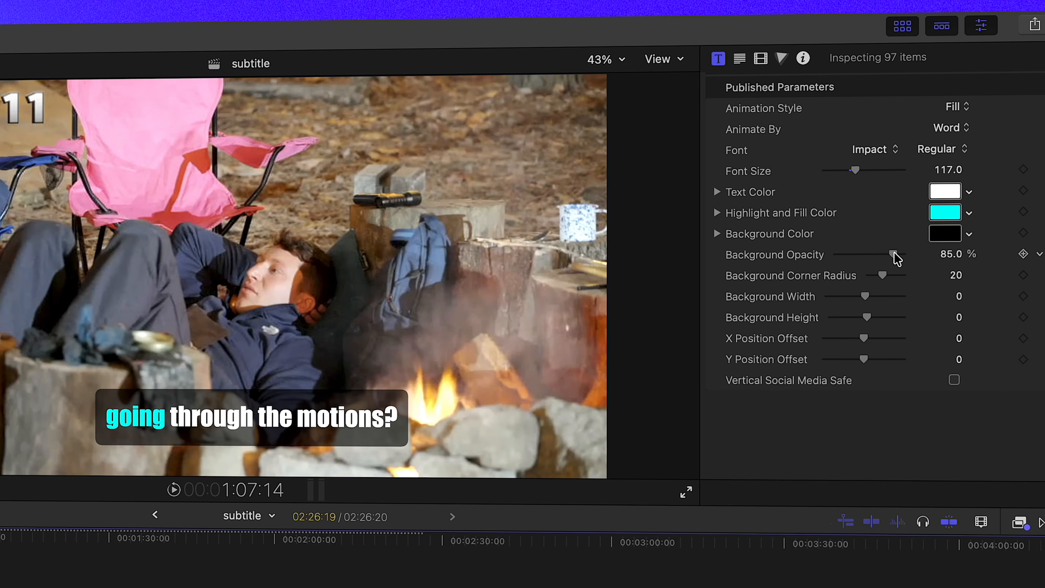
Set the caption background to 85.3% opacity, width -1.67 and height -0.33, and try the Vertical Social Media Safe placement.
mouse_move(895, 253)
left_mouse_down()
mouse_move(857, 255)
mouse_move(893, 253)
left_mouse_up()
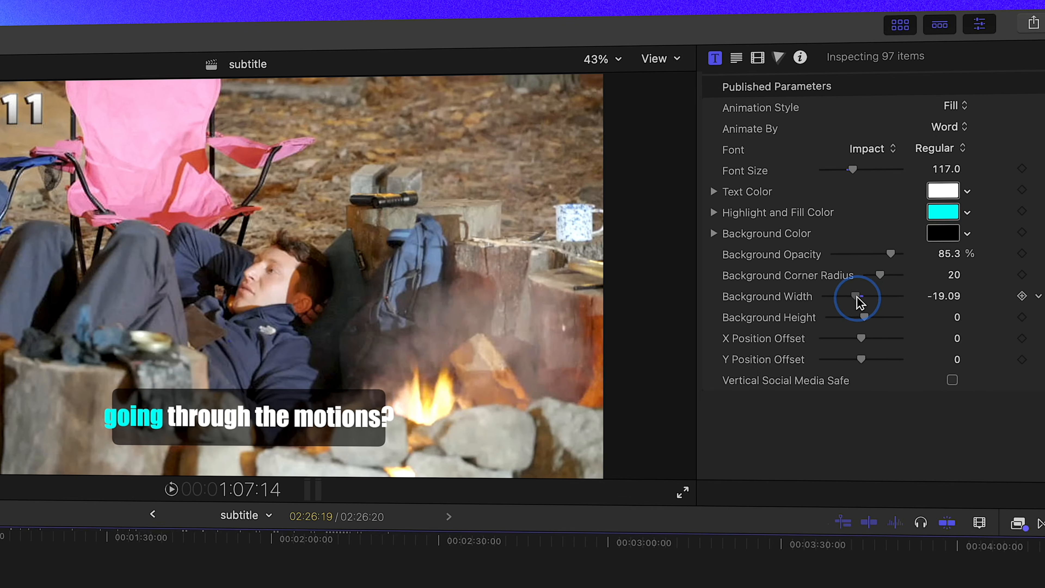
left_click_drag(863, 317, 861, 317)
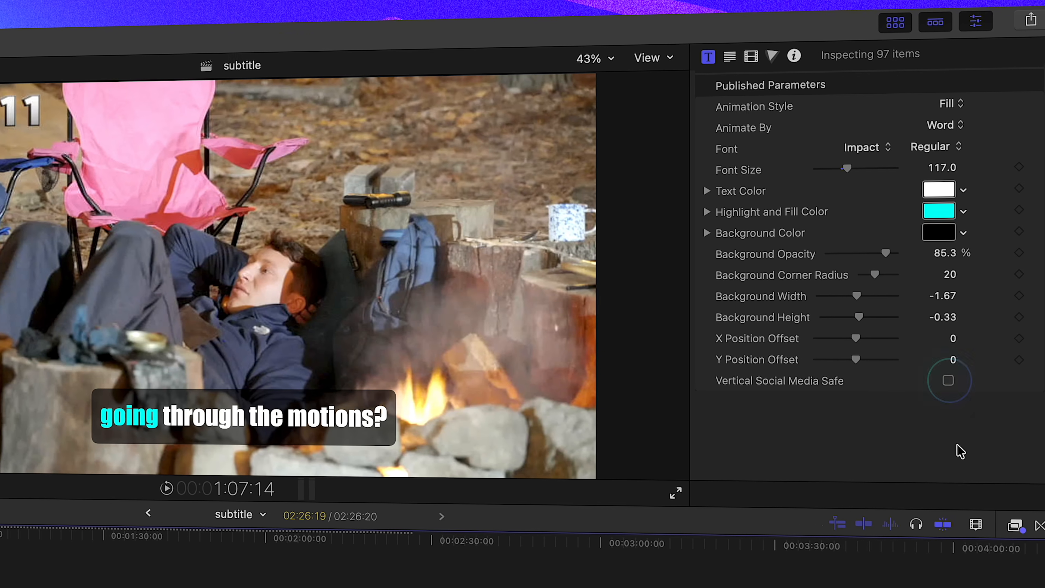
left_click(947, 381)
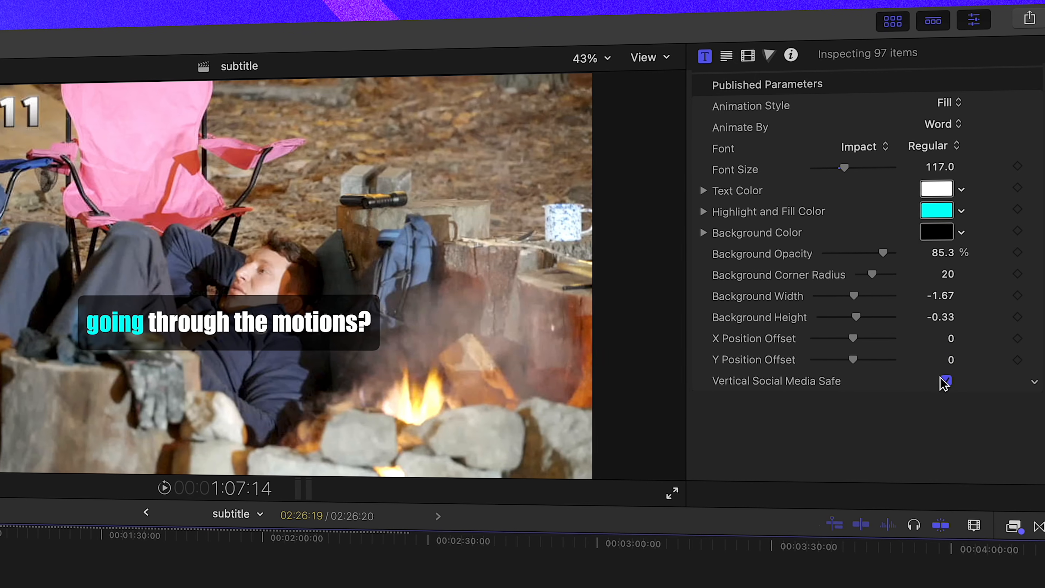
left_click(943, 382)
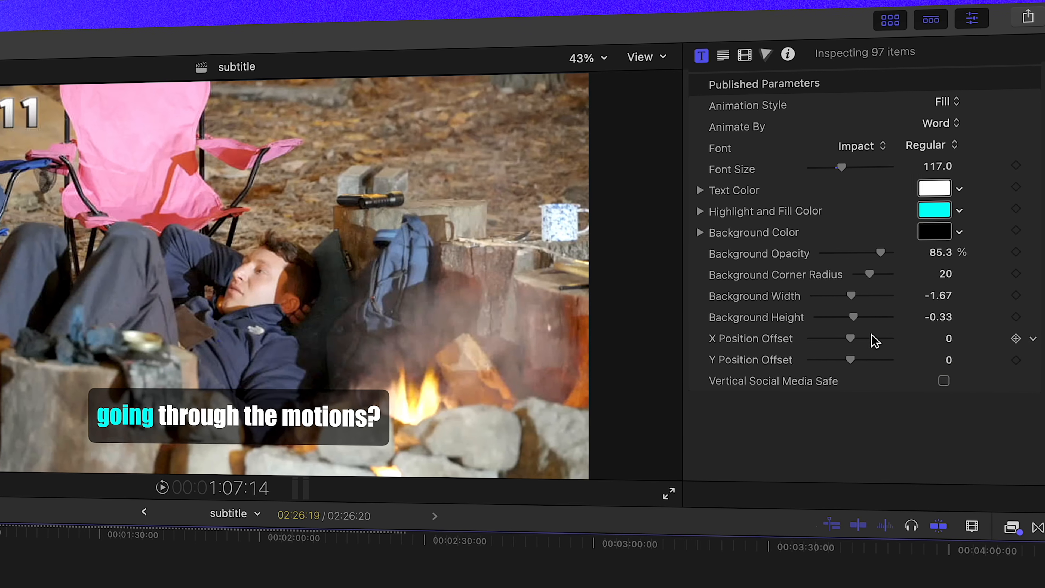
Raise the captions in the frame with the position offset and play the result.
left_click_drag(850, 360, 840, 339)
key("Up")
key("space")
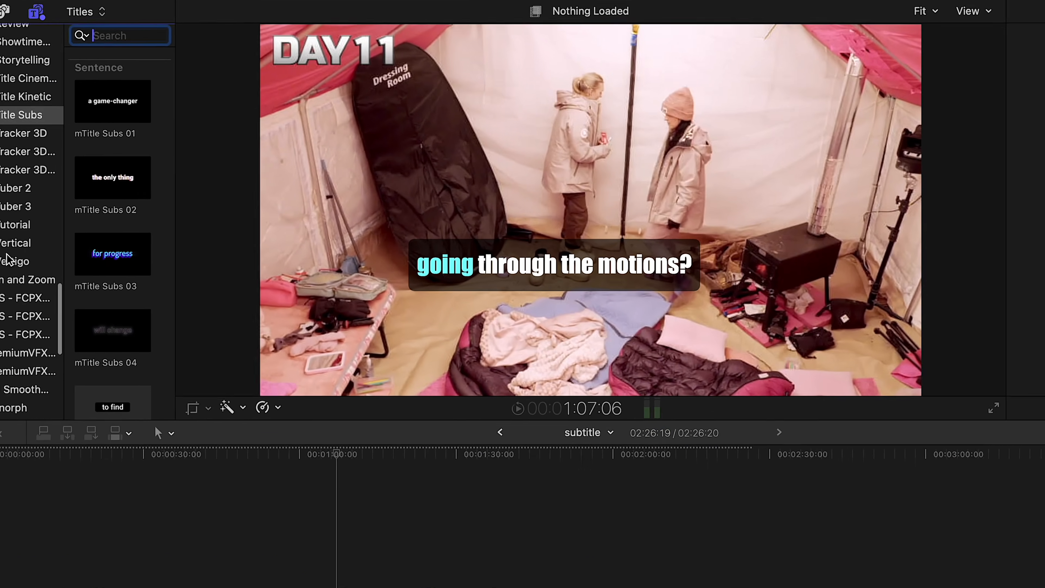
Make the Subtitle template from the Subtitles category the default title.
scroll(9, 259, "down", 5)
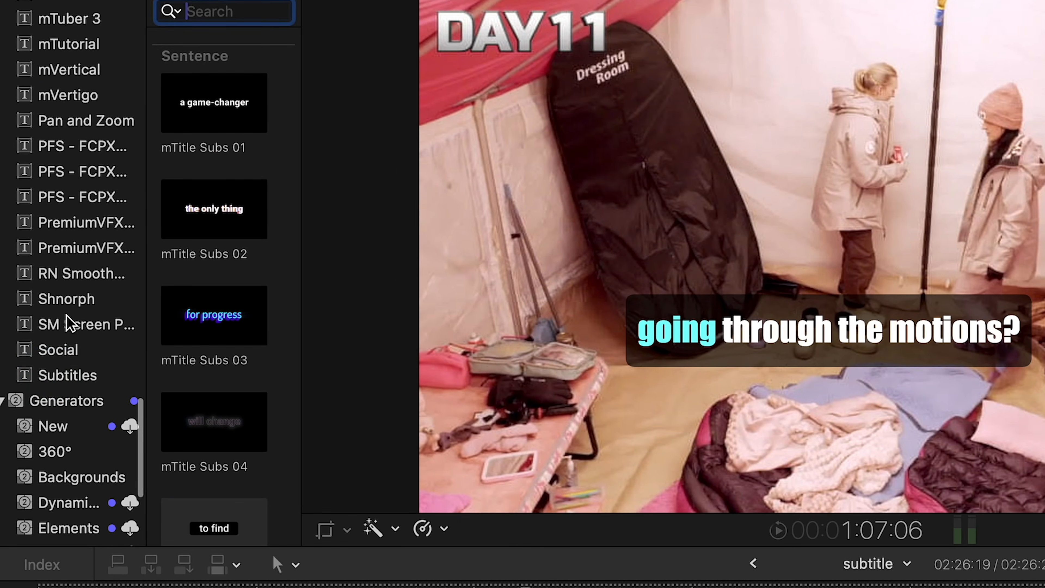
left_click(1, 297)
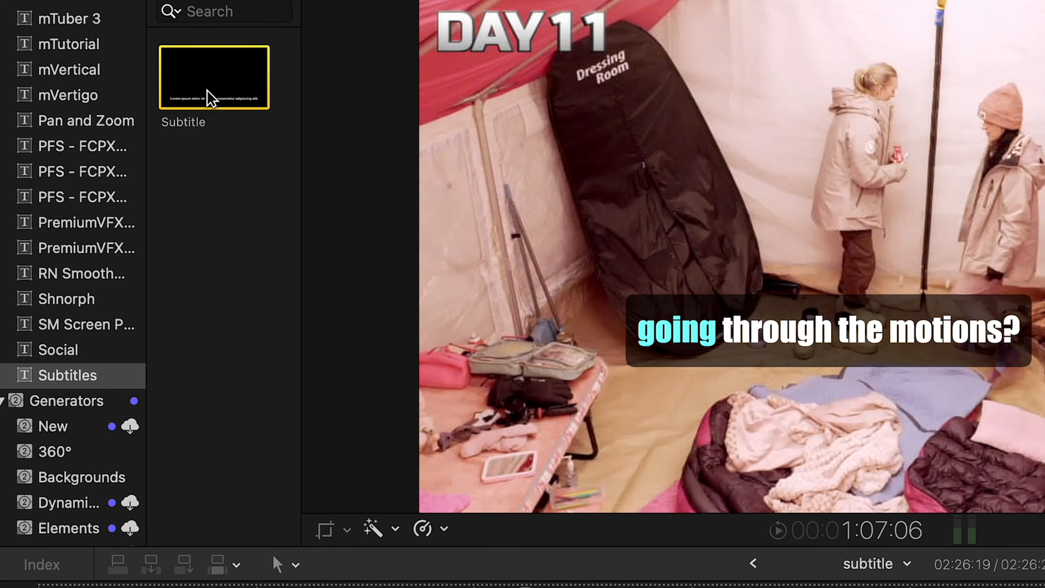
right_click(211, 98)
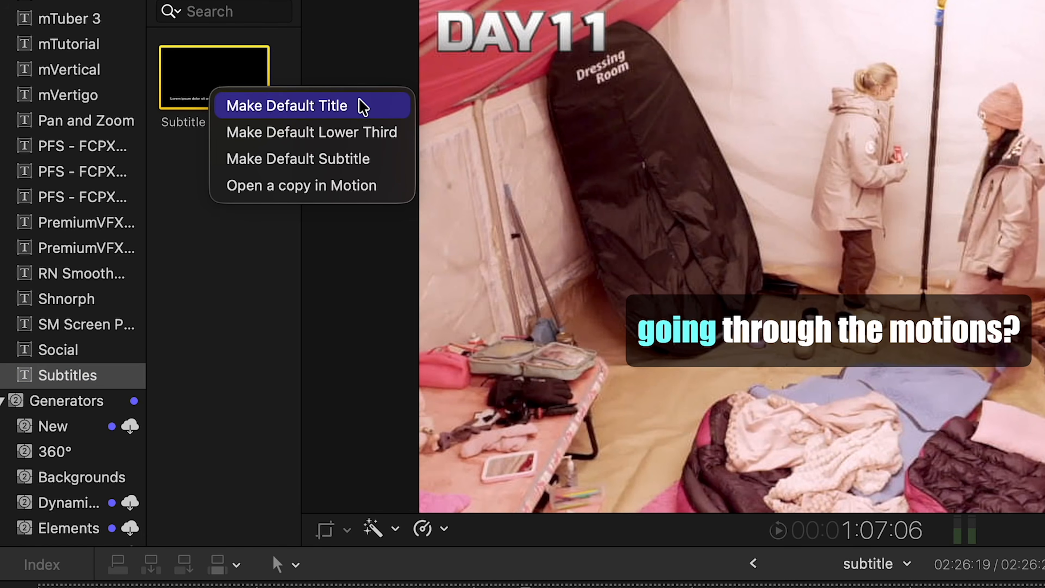
left_click(362, 106)
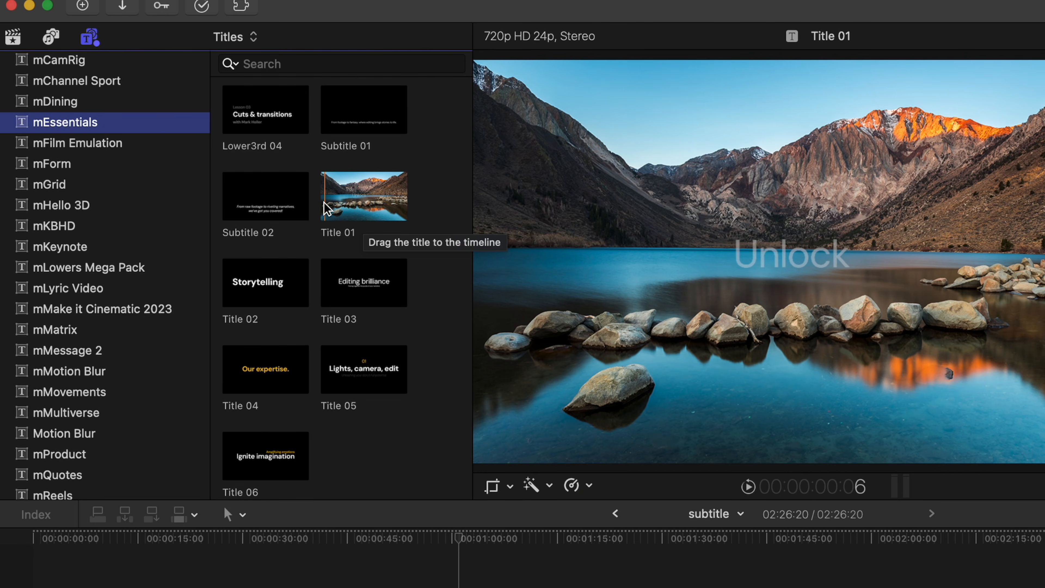
Make Title 01 from mEssentials the default subtitle and generate captions for the full clip in the subtitle project.
right_click(346, 196)
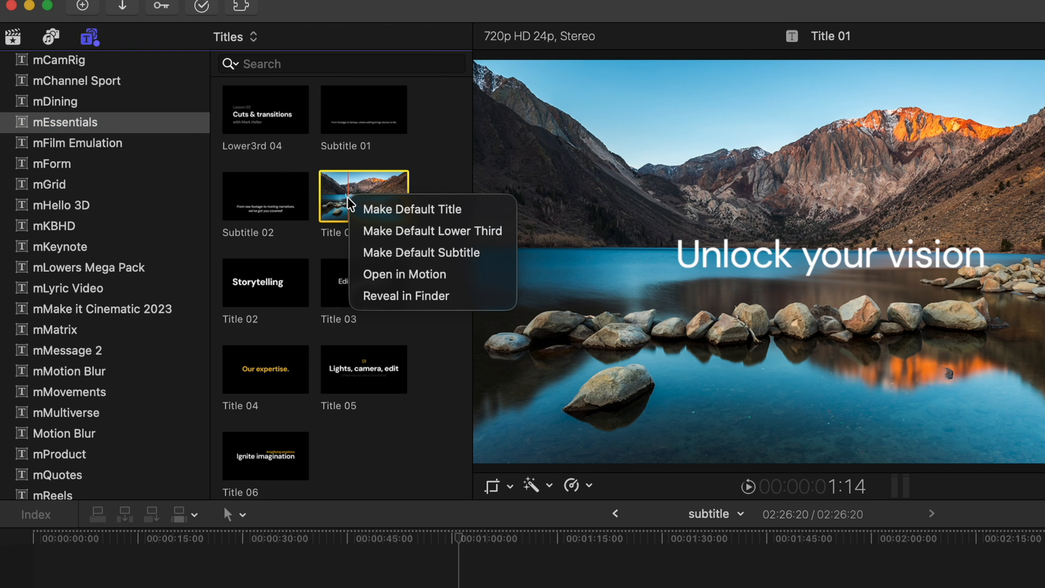
left_click(398, 253)
right_click(383, 461)
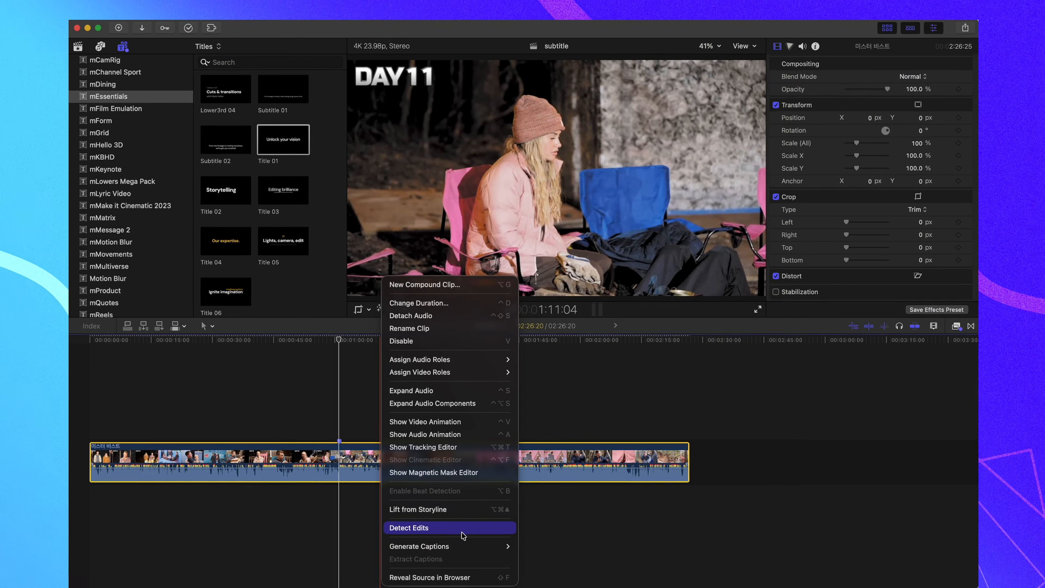
mouse_move(472, 548)
left_click(547, 558)
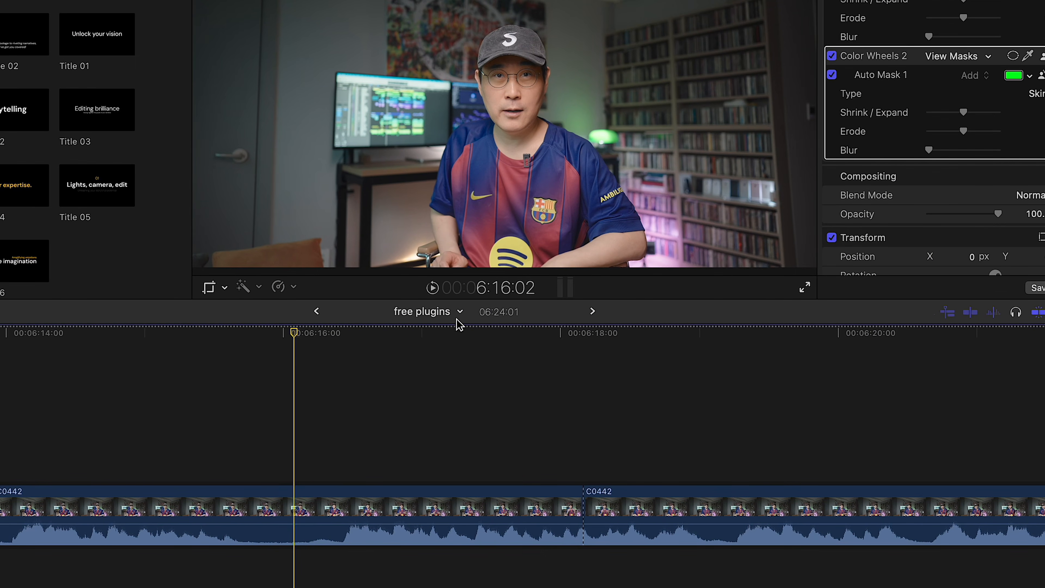
Send the frame at 00:06:16:02 of the free plugins project to Pixelmator Pro as a PNG image.
left_click(291, 457)
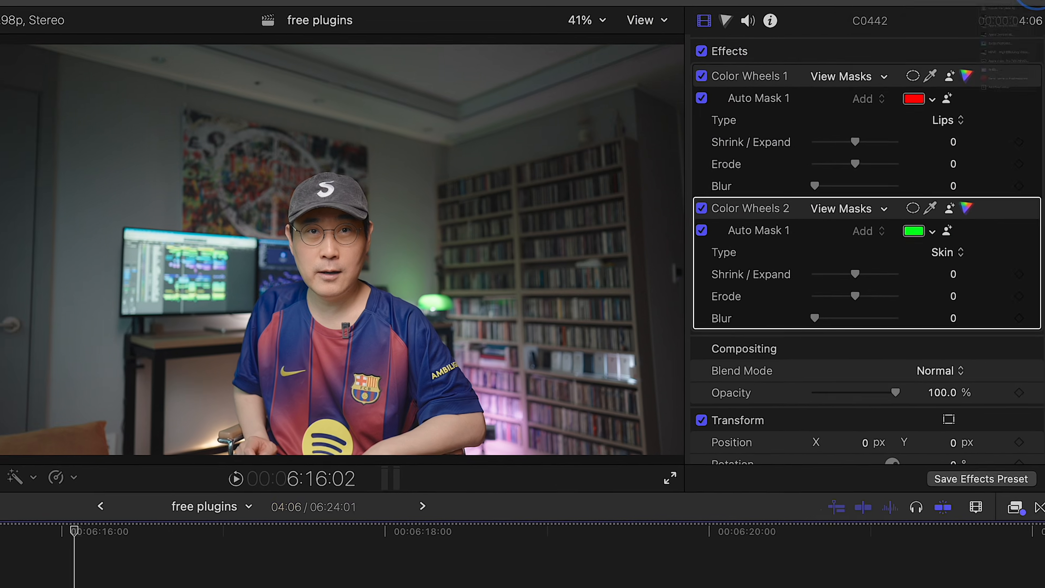
left_click(1012, 19)
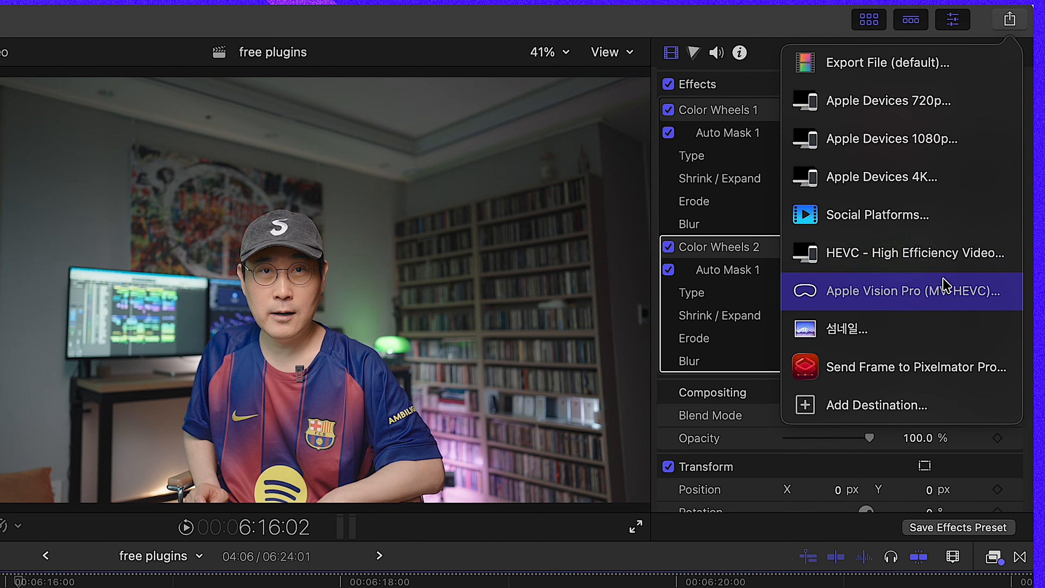
left_click(955, 367)
left_click(238, 199)
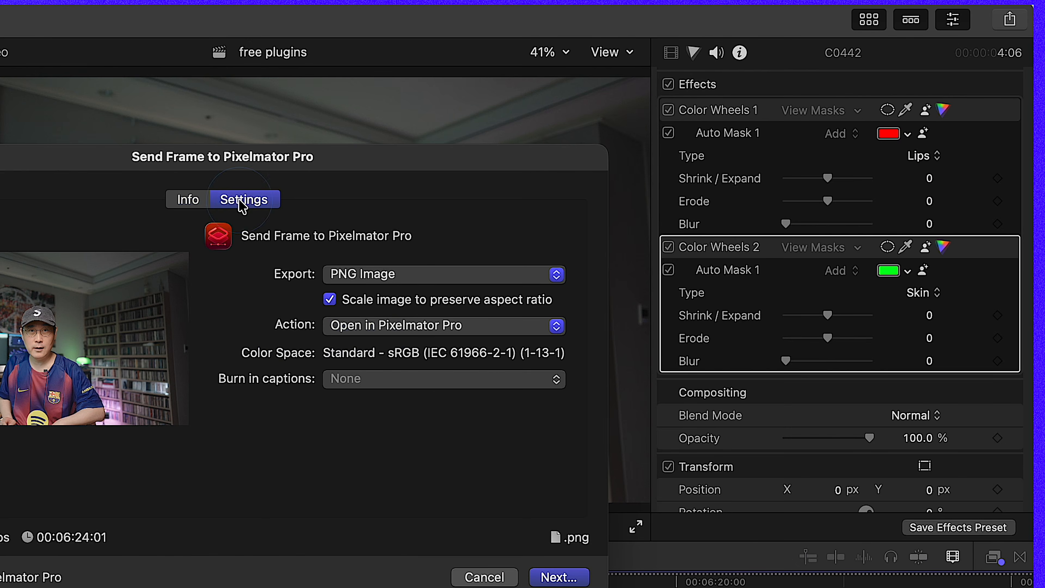
left_click(575, 578)
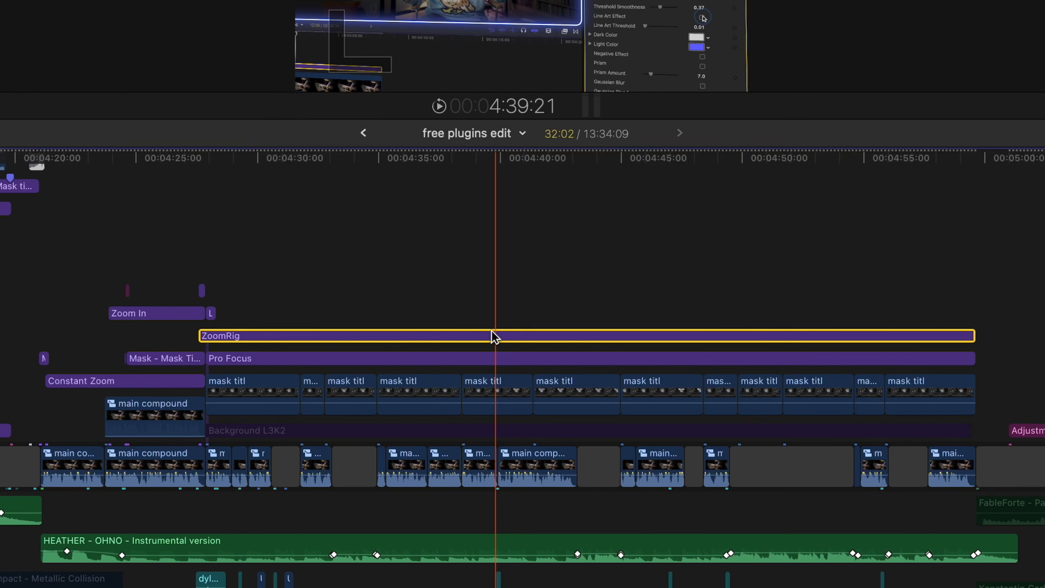
Move the ZoomRig title below the mask titl clips in the layer stack and back above Pro Focus.
key("alt+Down")
key("alt+Down")
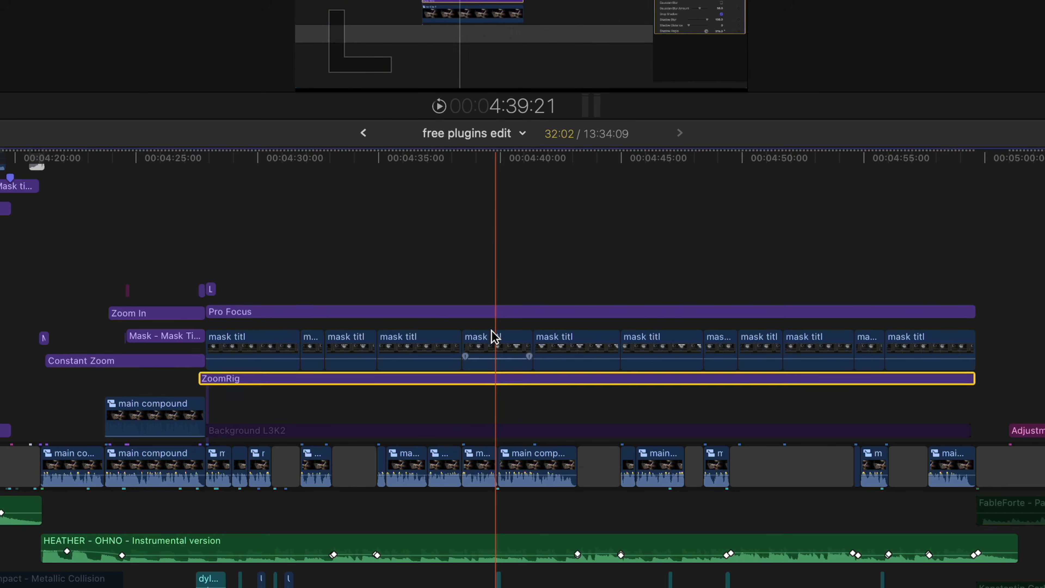
key("alt+Up")
key("alt+Up")
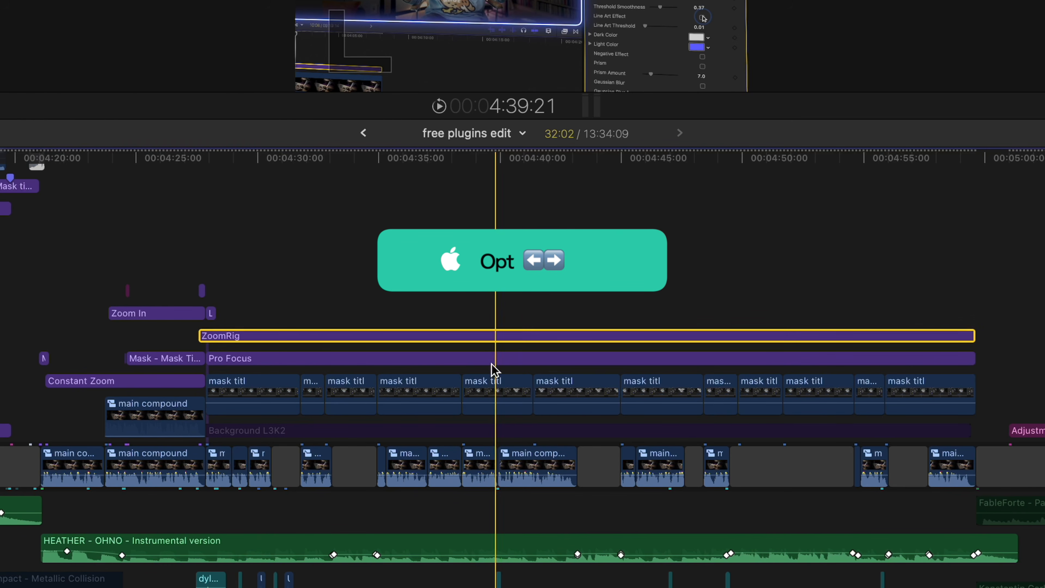
Shift the short main compound clip near 00:04:39 earlier among its neighbours in the primary storyline and back.
left_click(477, 468)
key("alt+Left")
key("alt+Left")
key("alt+Right")
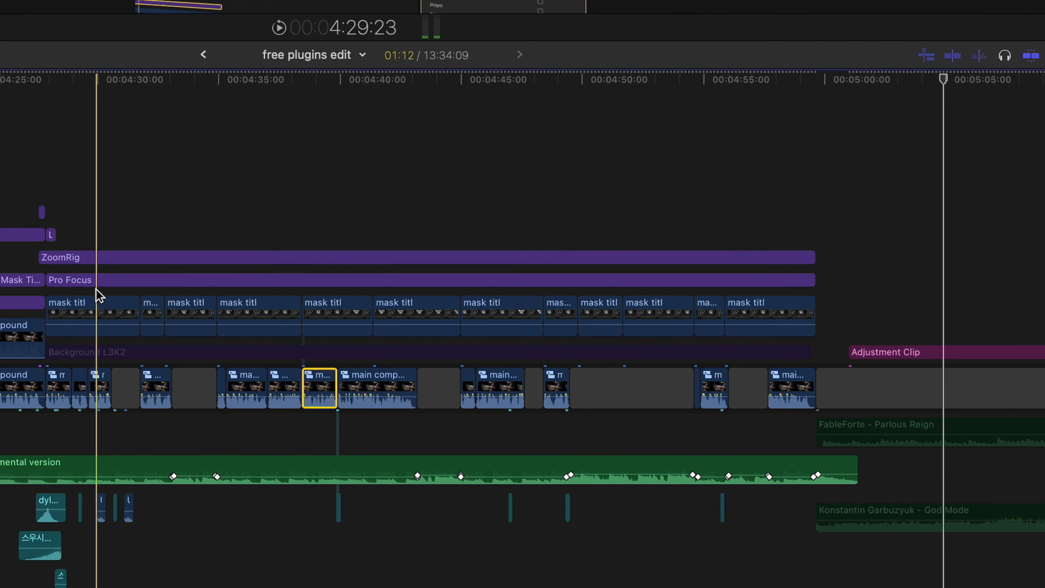
Combine the row of connected mask titl clips into a storyline and move its clip near 00:04:45 one place earlier.
left_click(98, 296)
left_click(768, 317, "shift")
right_click(769, 317)
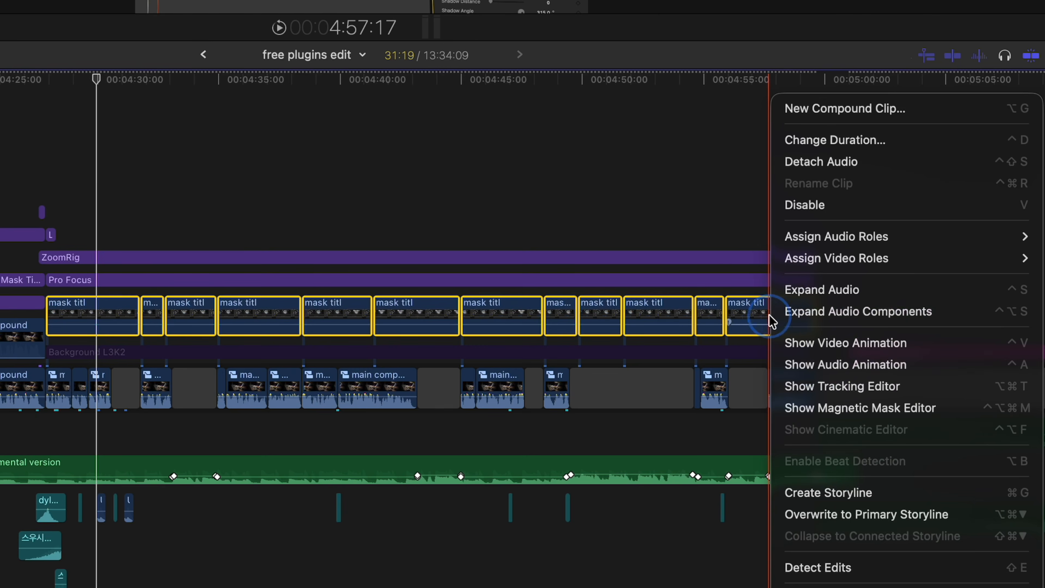
left_click(834, 497)
left_click(478, 310)
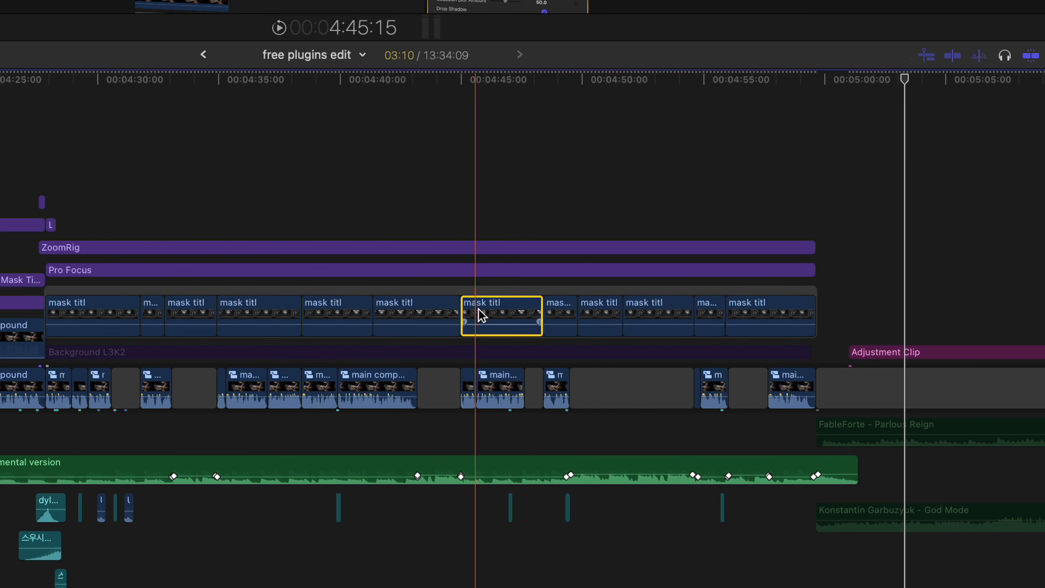
key("alt+super+Left")
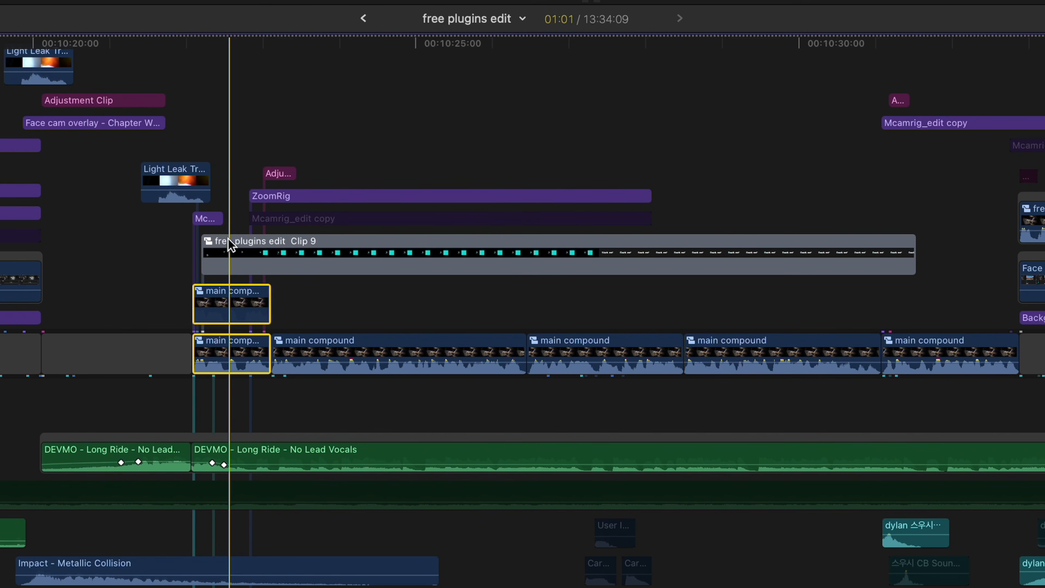
Try selecting the main compound clip near 00:10:22 with its connected clips, and lasso the surrounding timeline section.
left_click(228, 243)
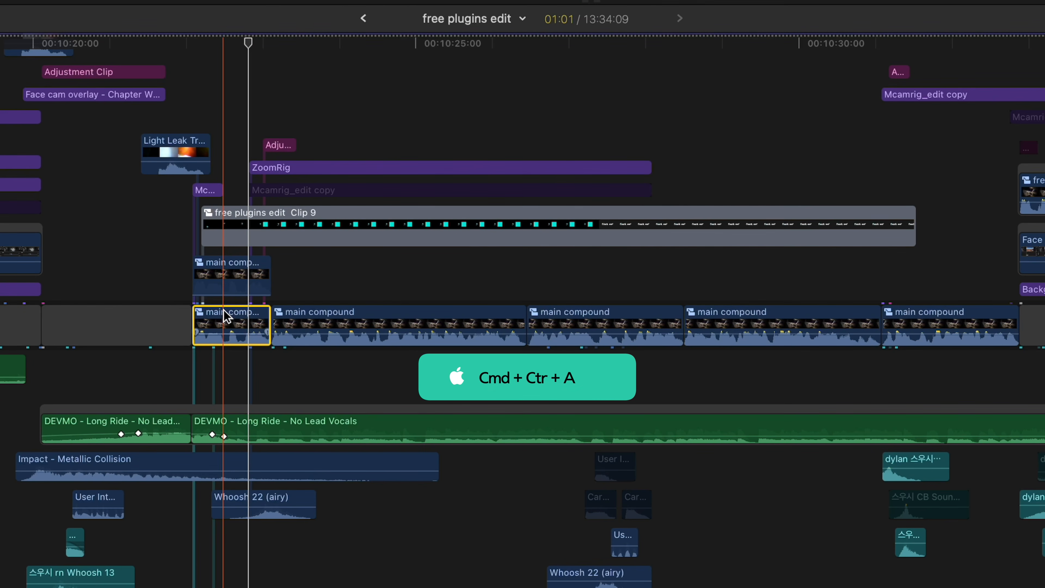
key("ctrl+super+a")
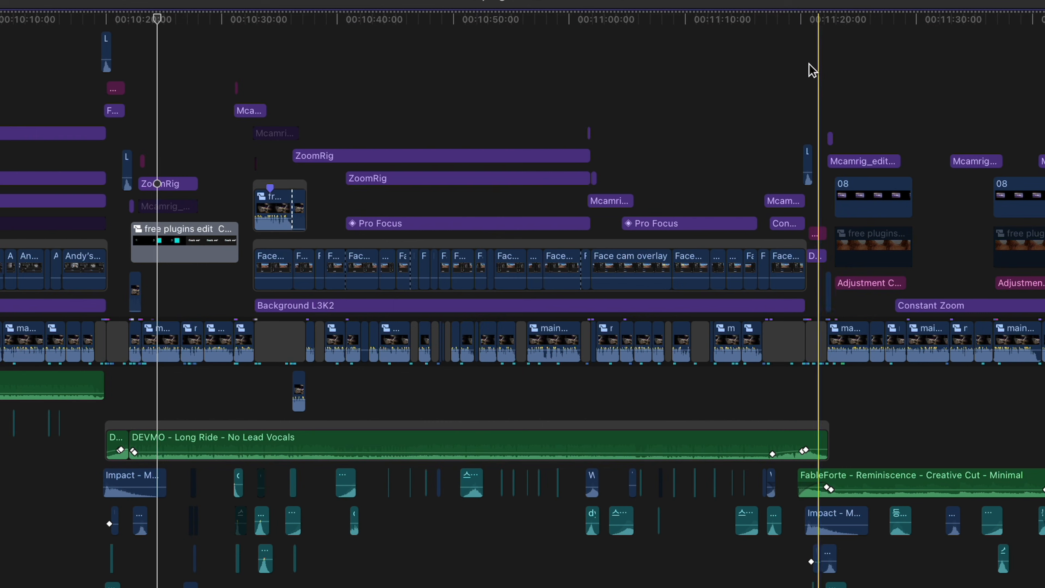
left_click_drag(798, 68, 128, 567)
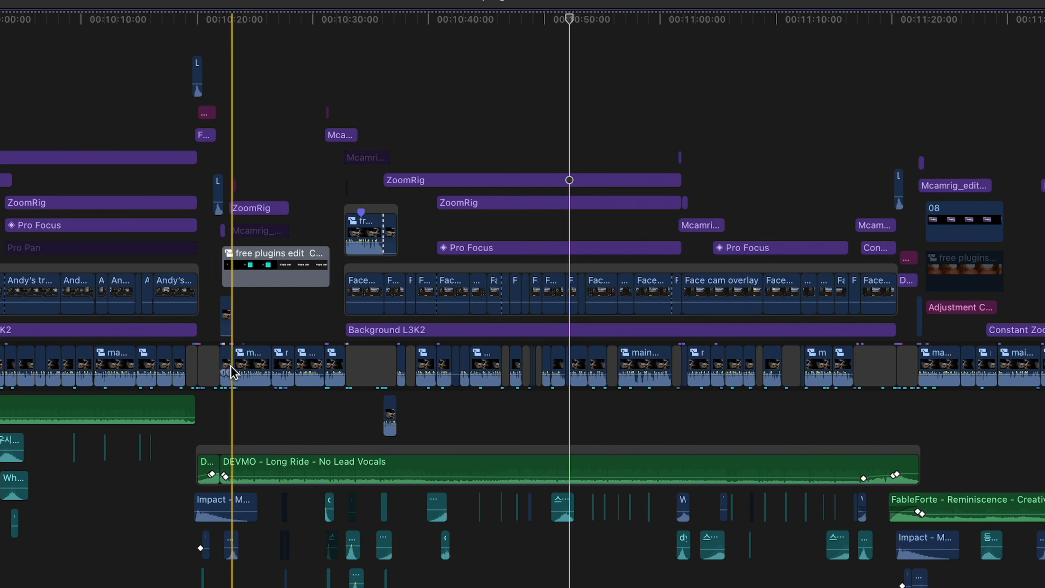
Select the primary storyline clips from about 00:10:20 to 00:11:20 with all connected clips and paste them into the short fc12.3 project.
left_click(884, 361, "shift")
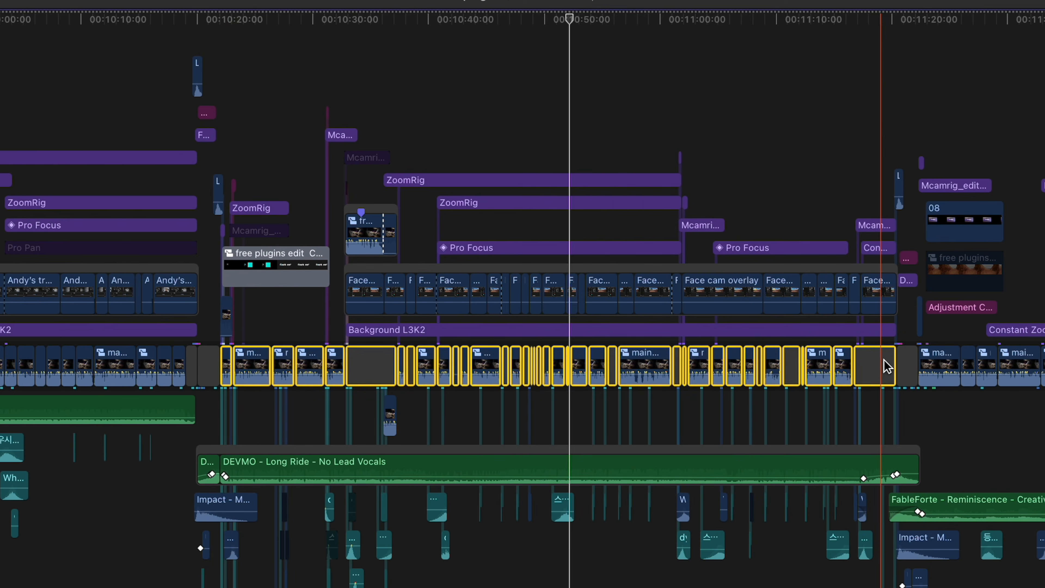
key("ctrl+super+a")
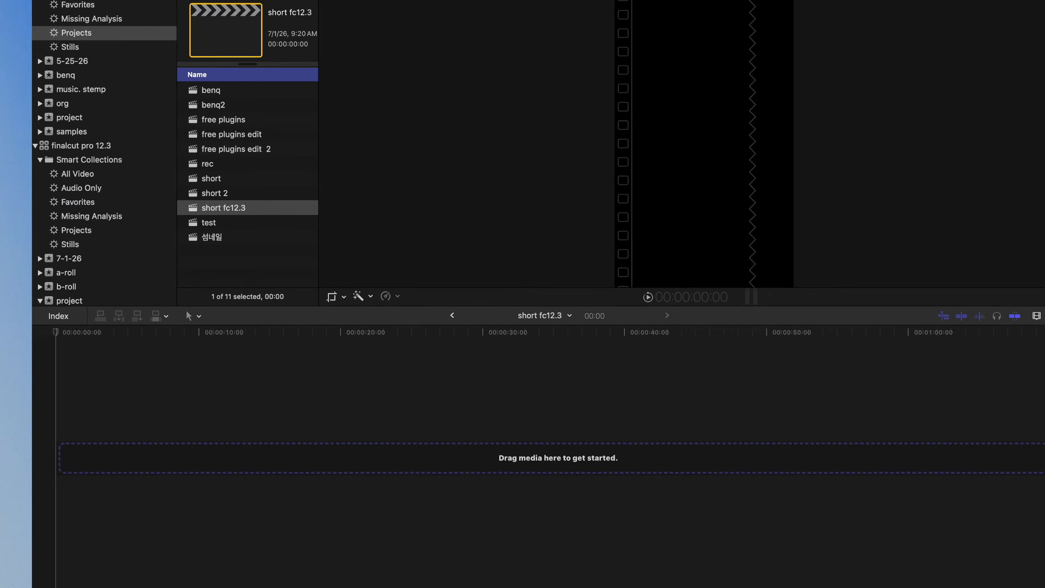
key("super+v")
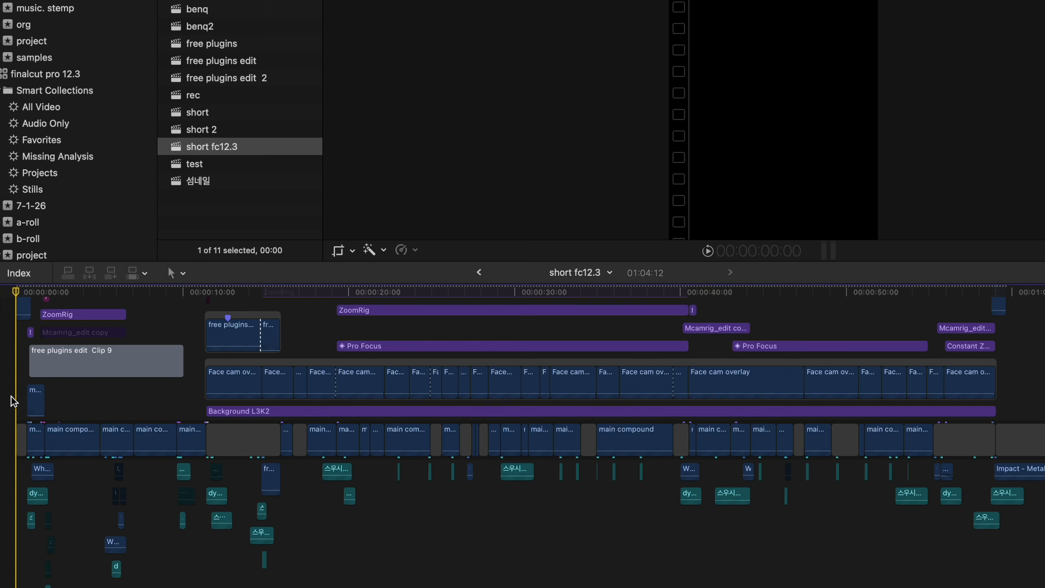